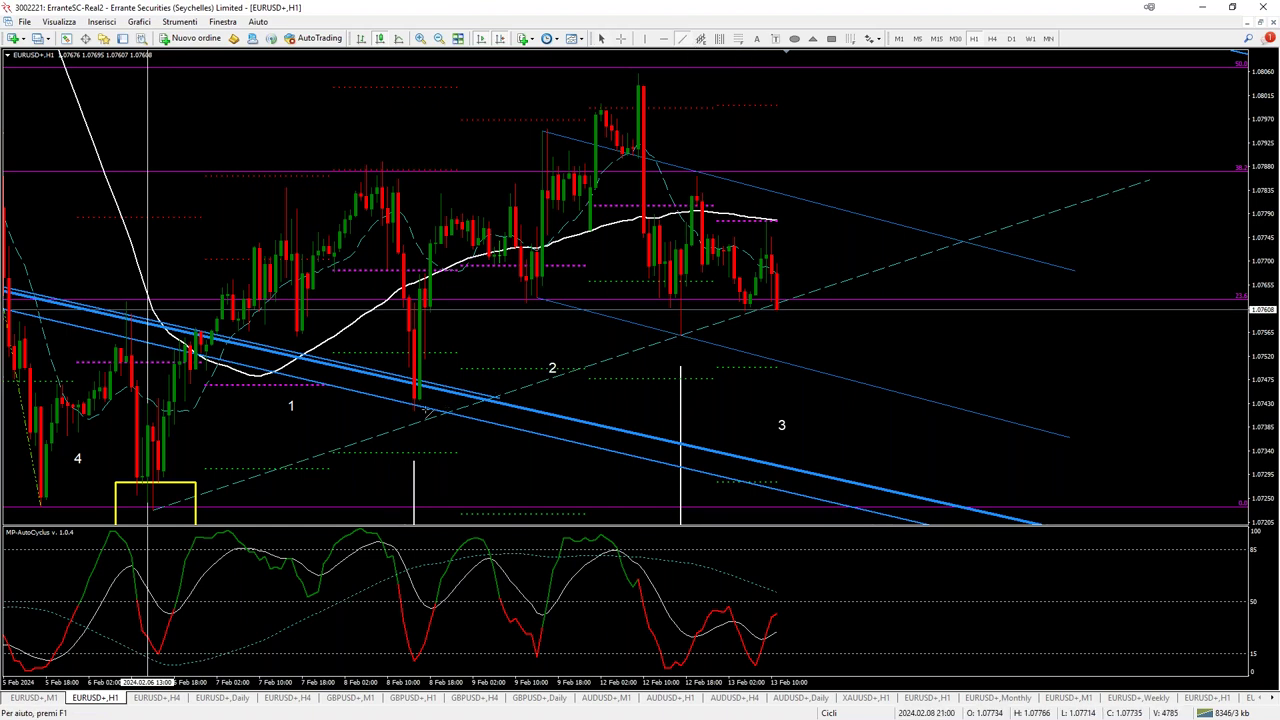
Draw a trendline along the rising dashed line and make it solid green.
{"action": "left_click_drag", "start_coordinate": [420, 414], "coordinate": [1034, 241]}
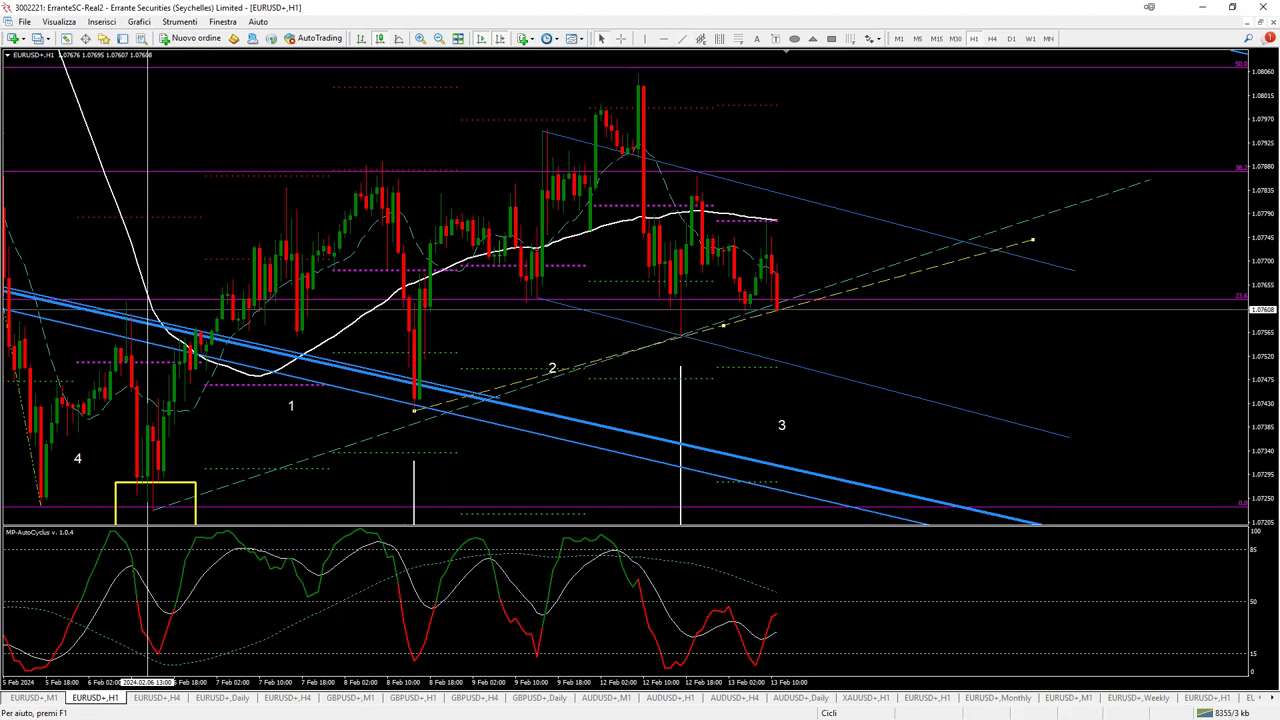
{"action": "right_click", "coordinate": [1034, 241]}
{"action": "left_click", "coordinate": [1080, 248]}
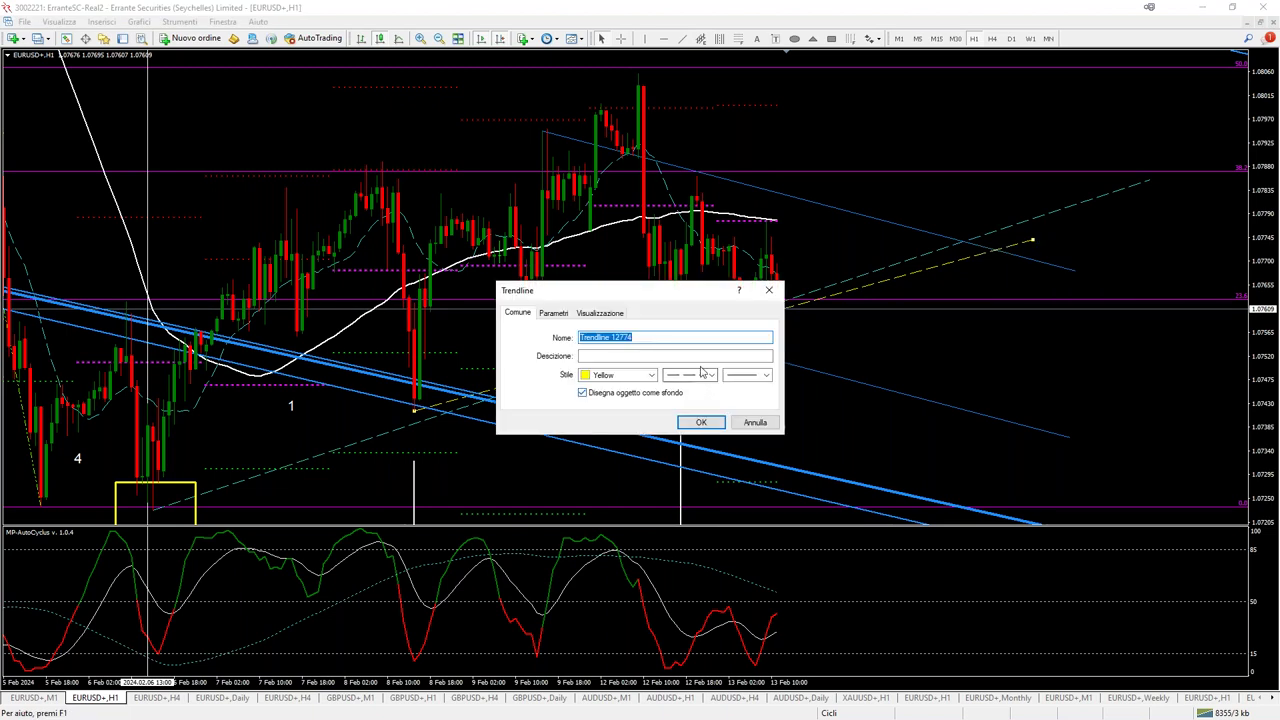
{"action": "left_click", "coordinate": [705, 375]}
{"action": "left_click", "coordinate": [700, 389]}
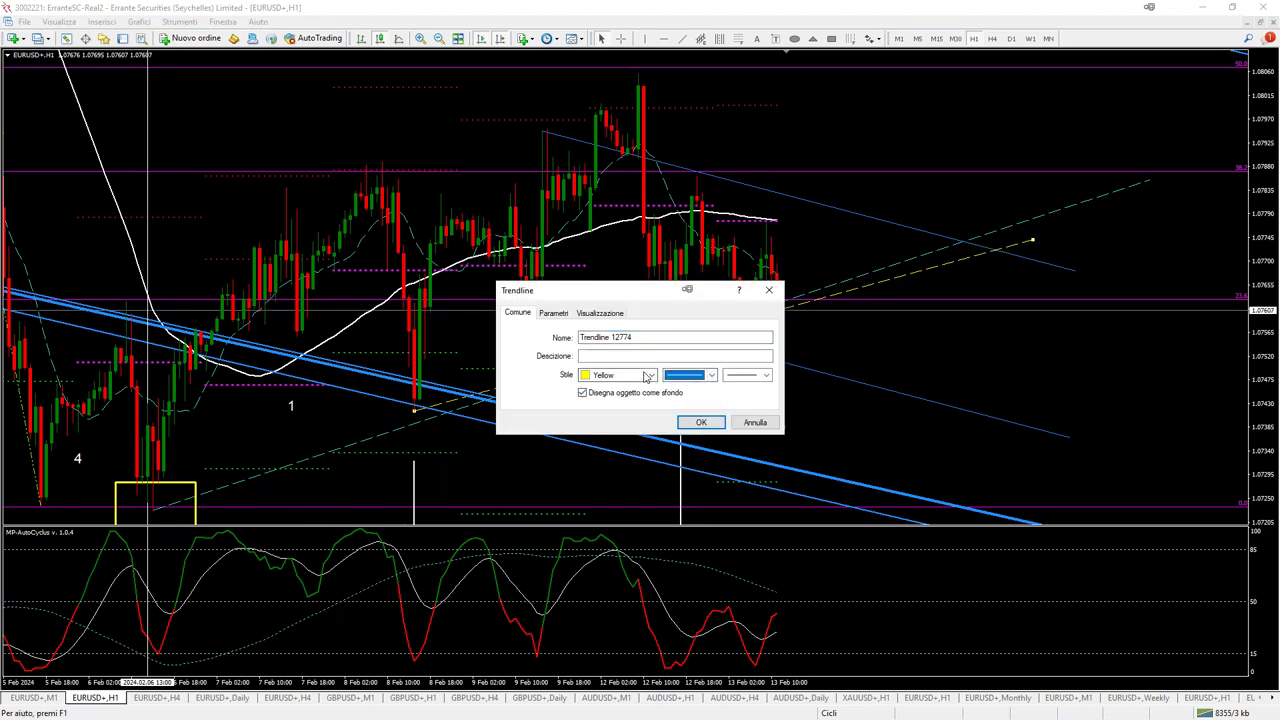
{"action": "left_click", "coordinate": [648, 375]}
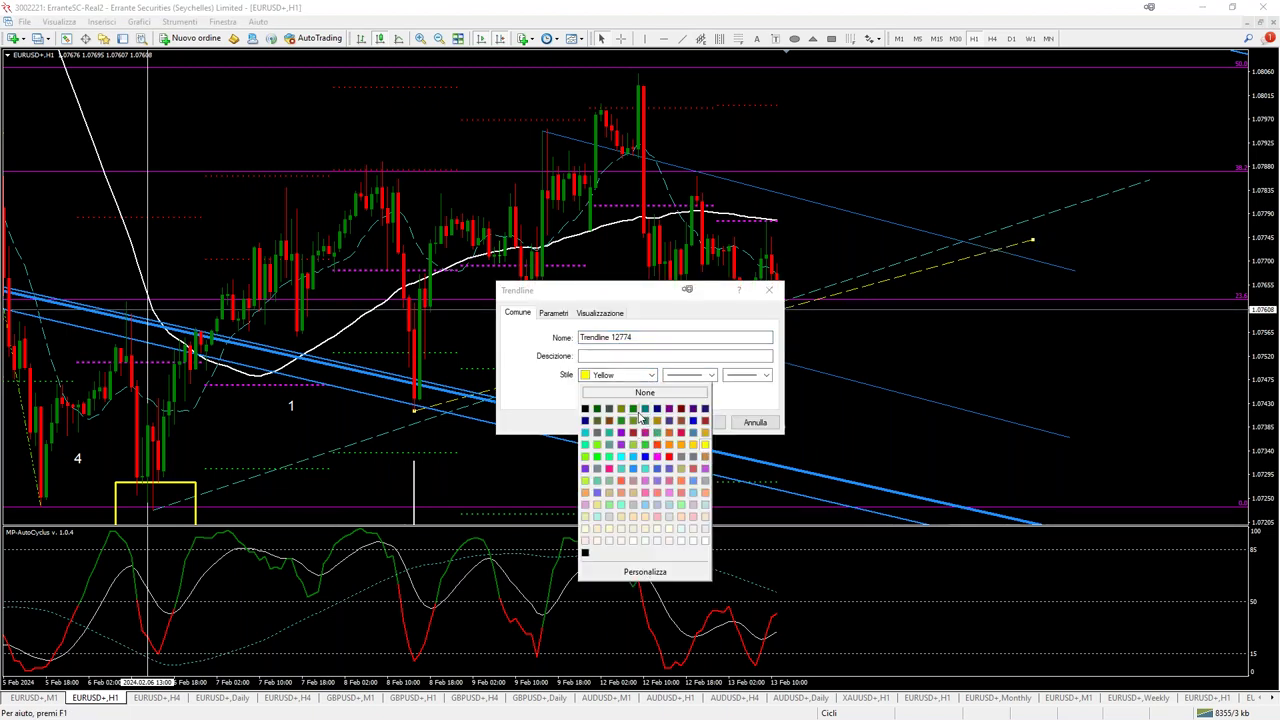
{"action": "left_click", "coordinate": [633, 408]}
{"action": "left_click", "coordinate": [701, 423]}
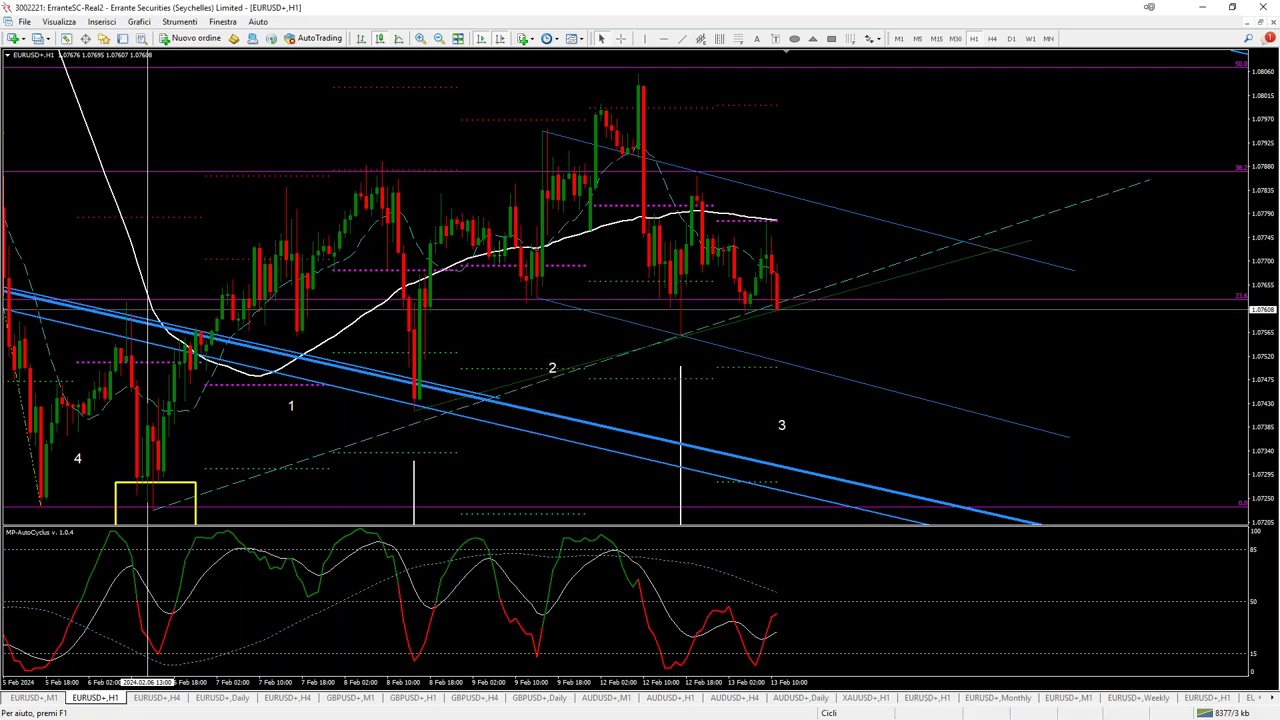
{"action": "left_click", "coordinate": [33, 697]}
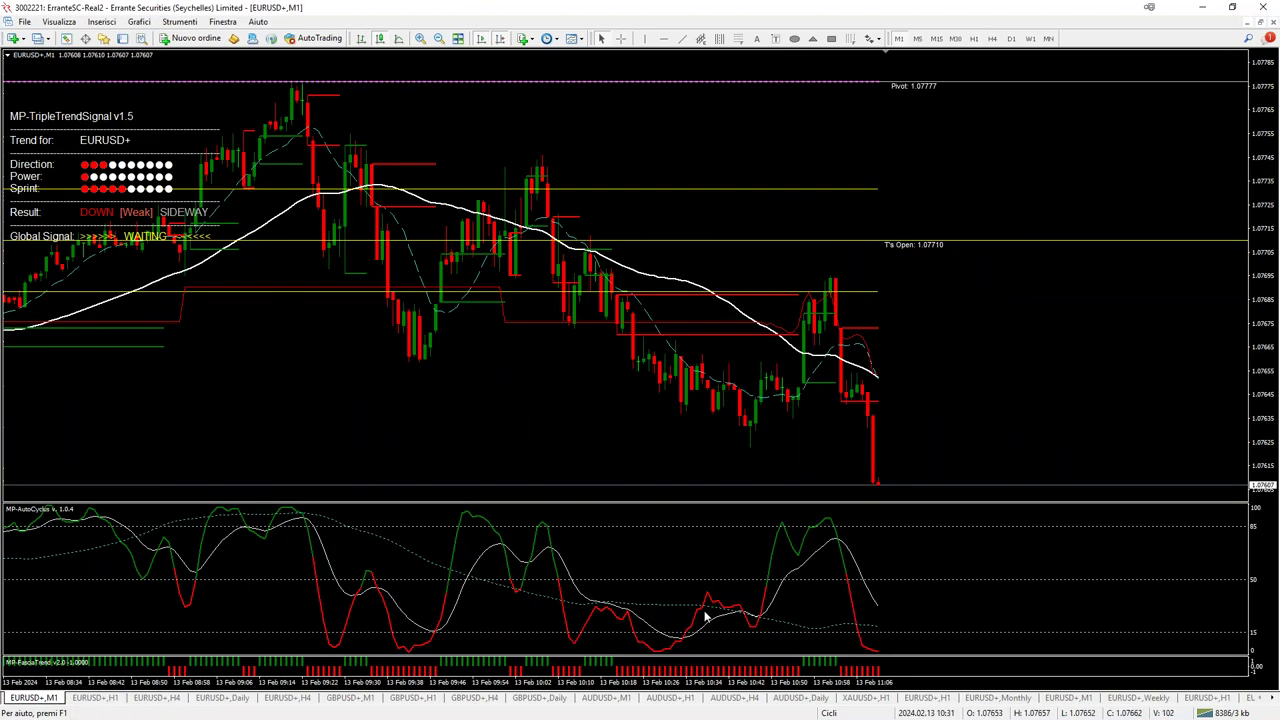
On GBPUSD M1, zoom out twice and measure the price drop from a candle with the crosshair.
{"action": "left_click", "coordinate": [372, 698]}
{"action": "middle_click", "coordinate": [474, 398]}
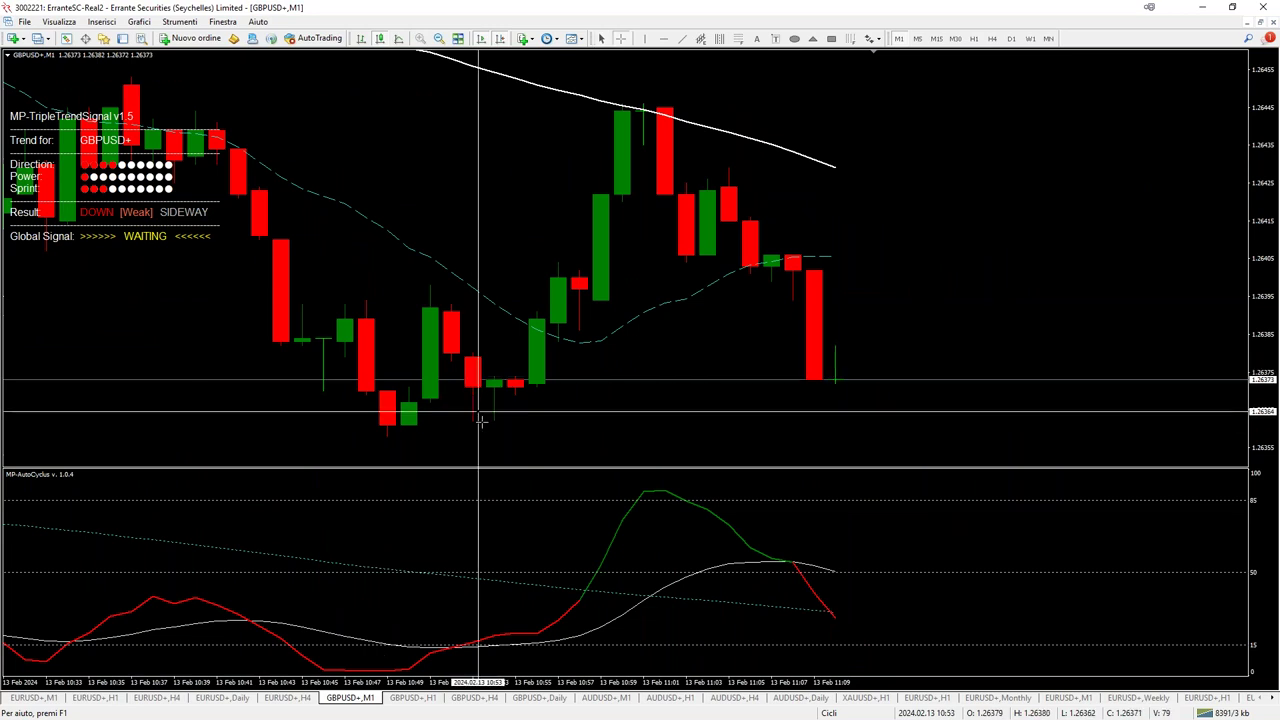
{"action": "left_click", "coordinate": [446, 38]}
{"action": "left_click", "coordinate": [446, 38]}
{"action": "middle_click", "coordinate": [782, 274]}
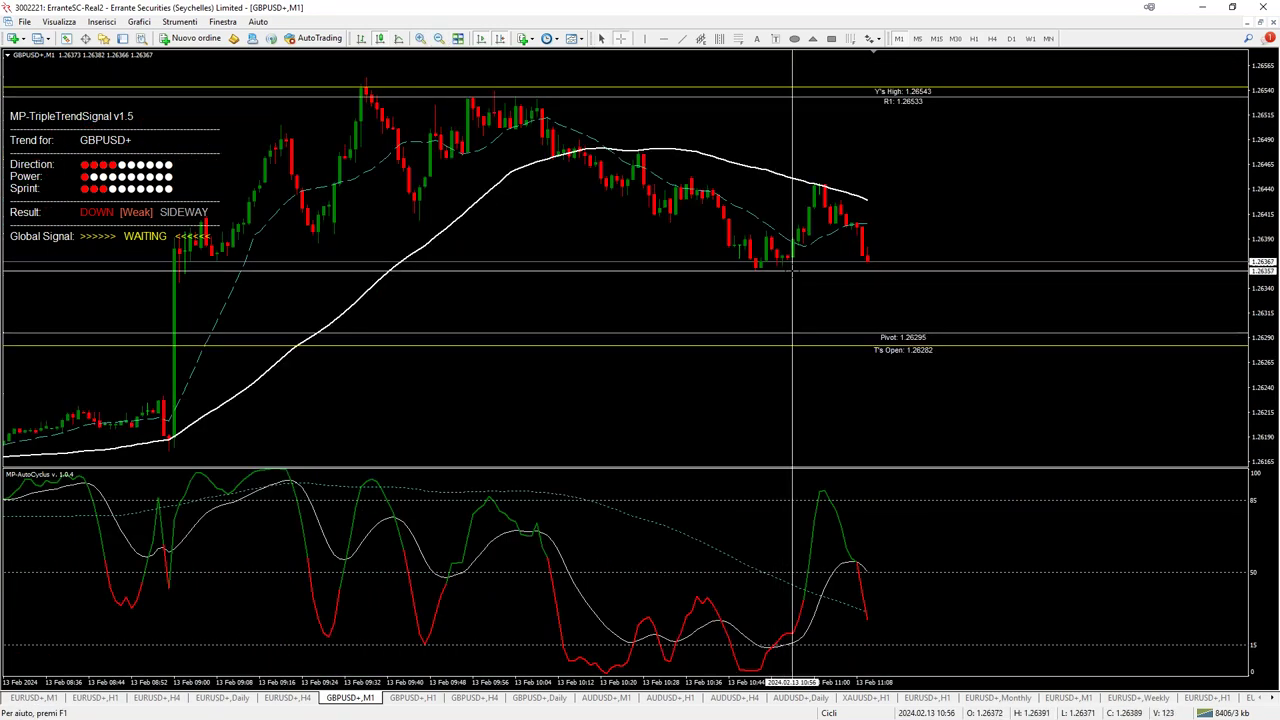
{"action": "left_click_drag", "start_coordinate": [829, 263], "coordinate": [866, 335]}
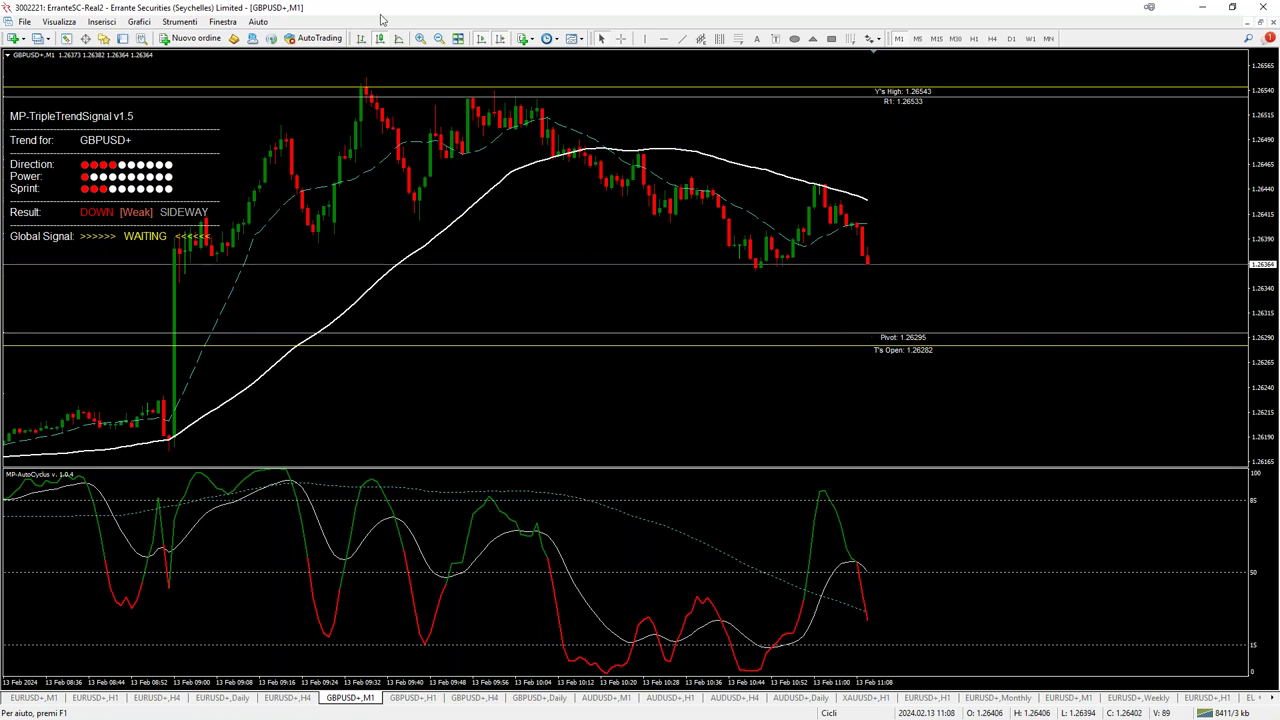
Look over EURUSD H1, M1 and H4, then read prices on GBPUSD M1 and open the Terminal.
{"action": "left_click", "coordinate": [84, 700]}
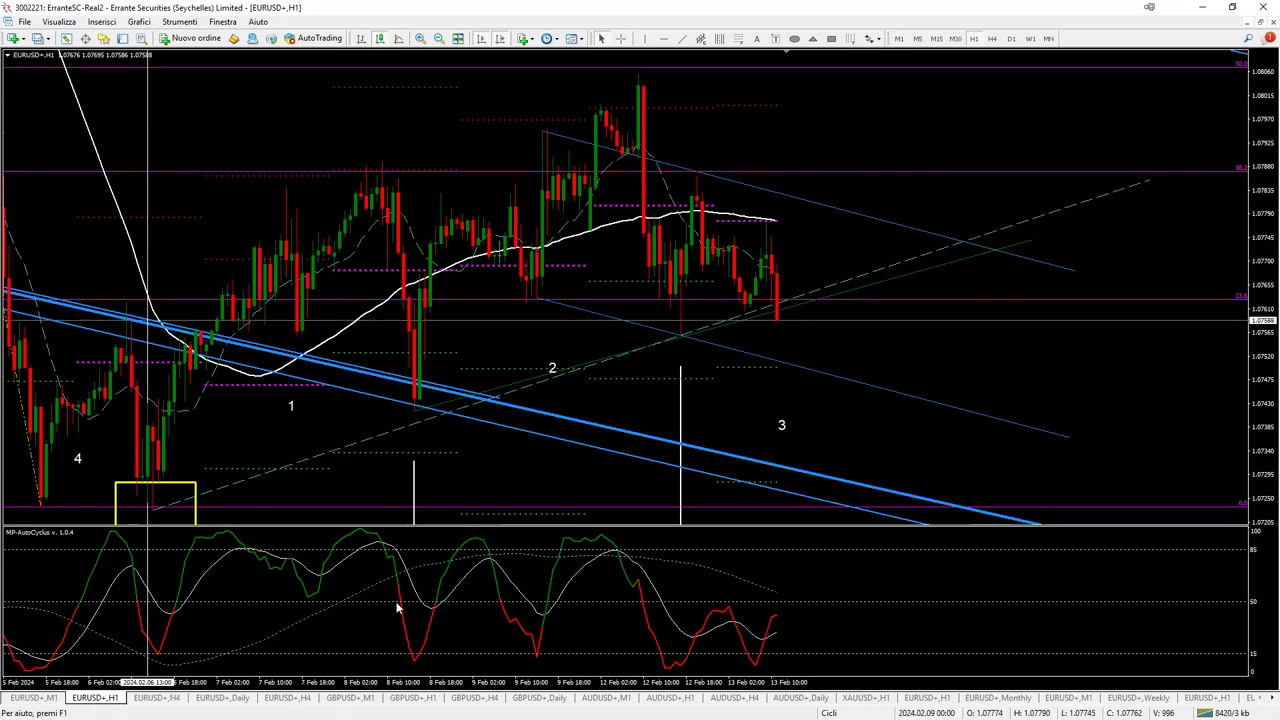
{"action": "left_click", "coordinate": [46, 700]}
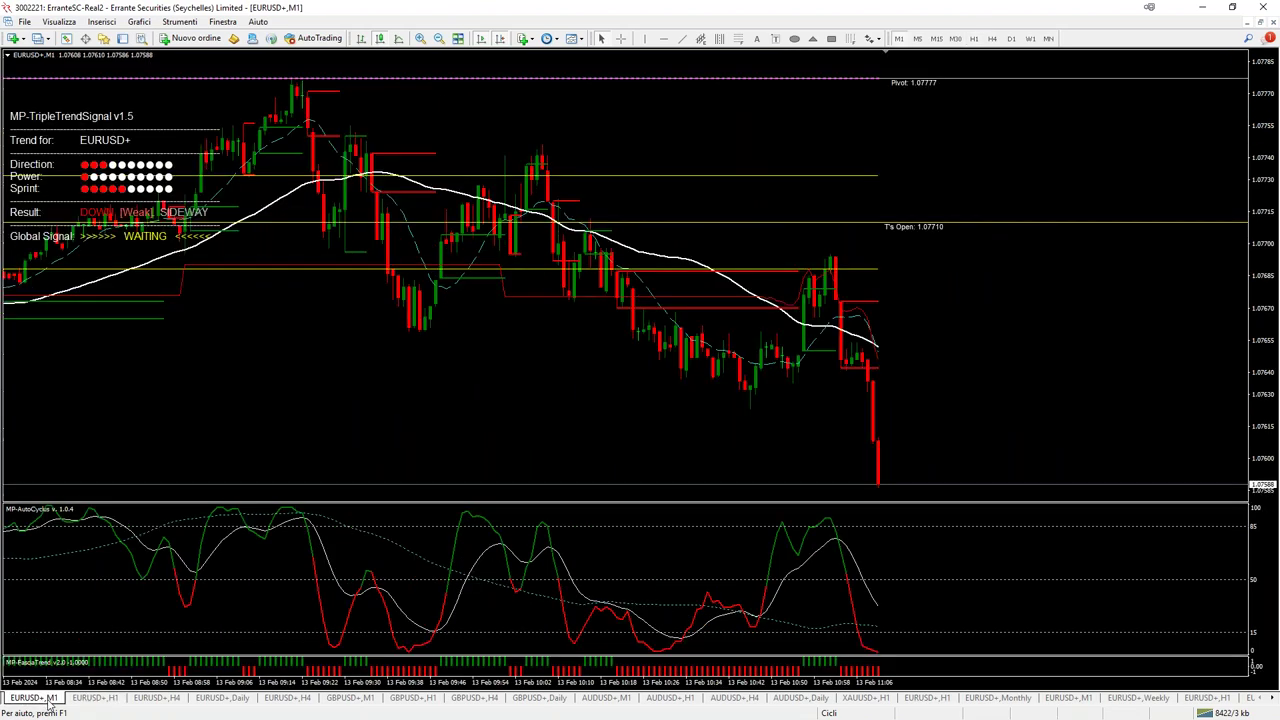
{"action": "left_click", "coordinate": [140, 700]}
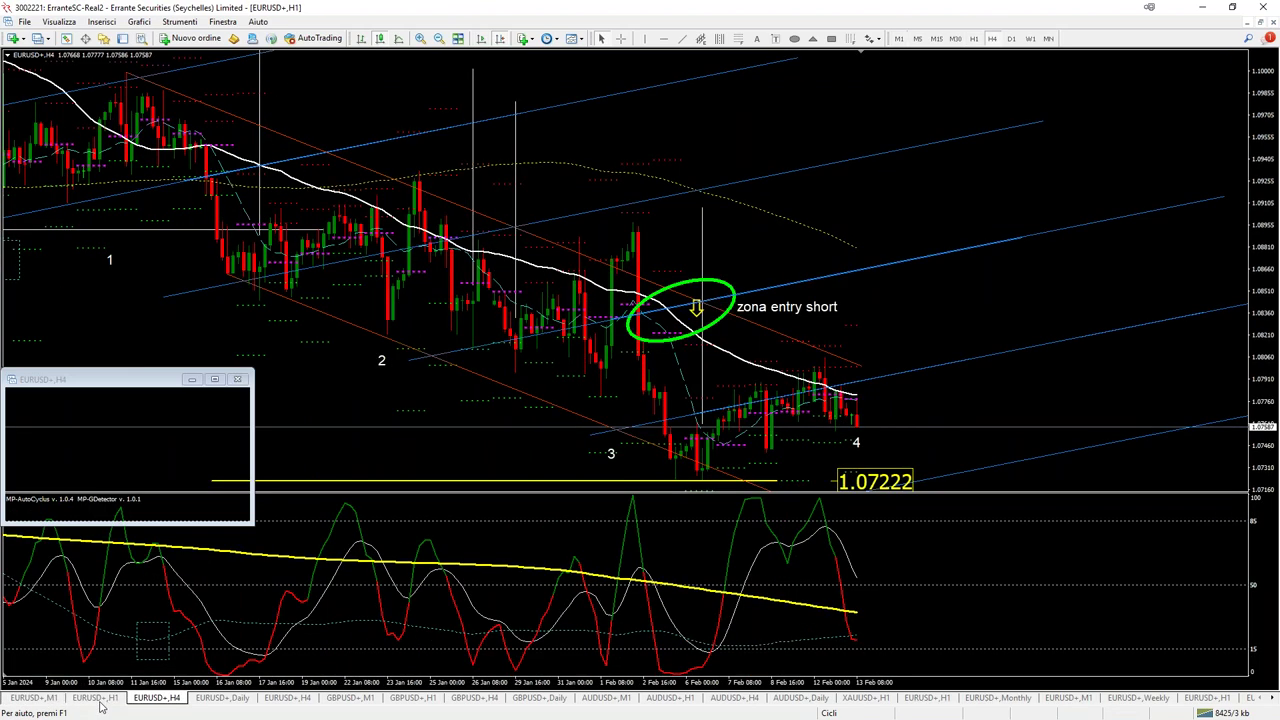
{"action": "left_click", "coordinate": [95, 698]}
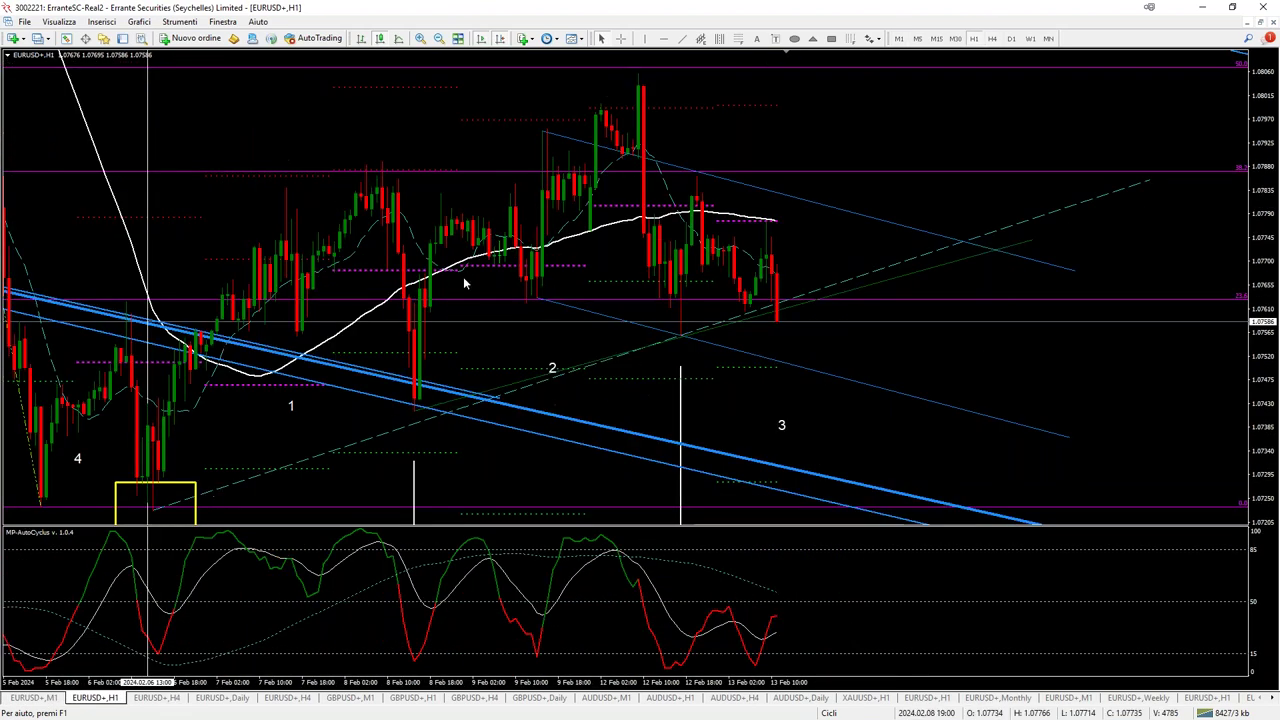
{"action": "left_click", "coordinate": [350, 697]}
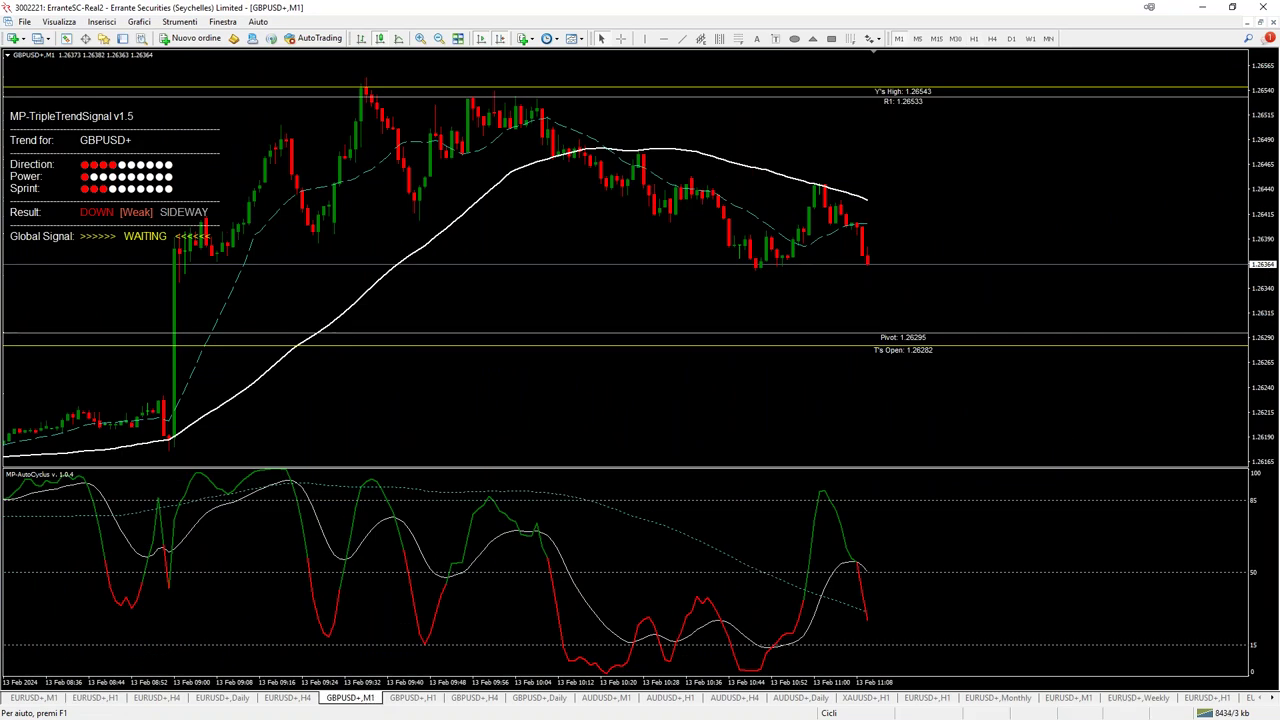
{"action": "middle_click", "coordinate": [766, 262]}
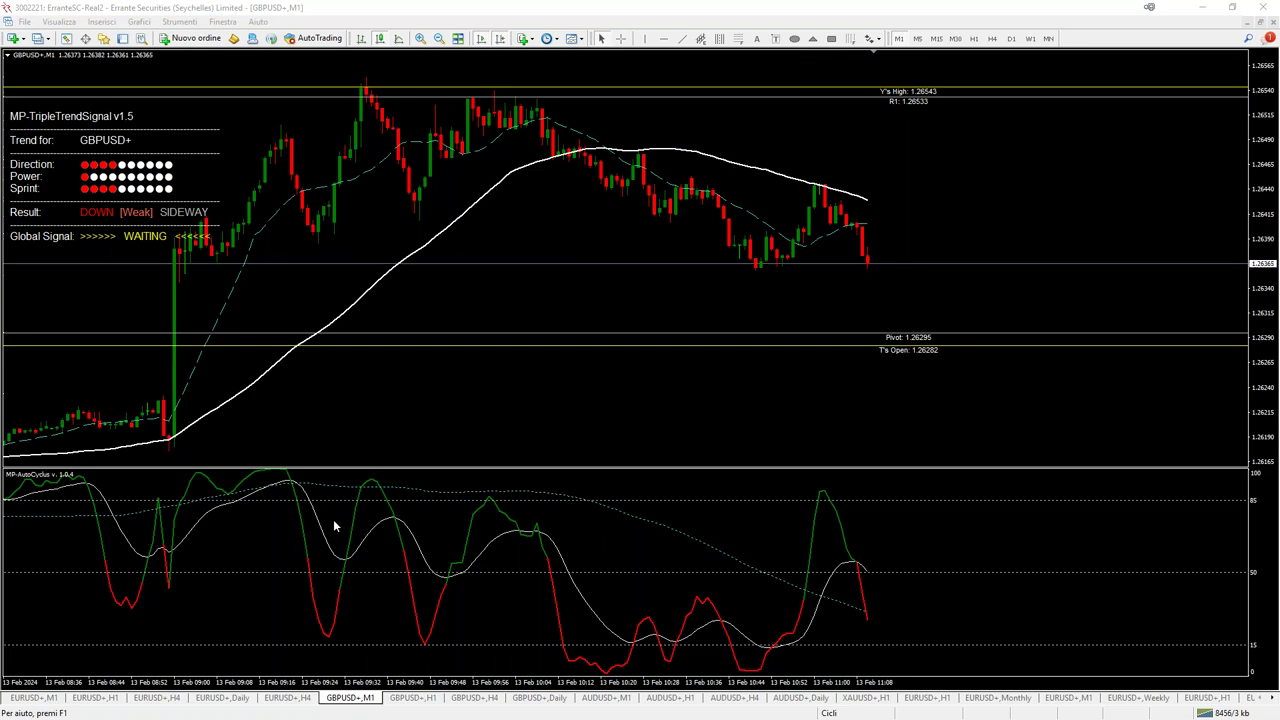
{"action": "key", "text": "ctrl+t"}
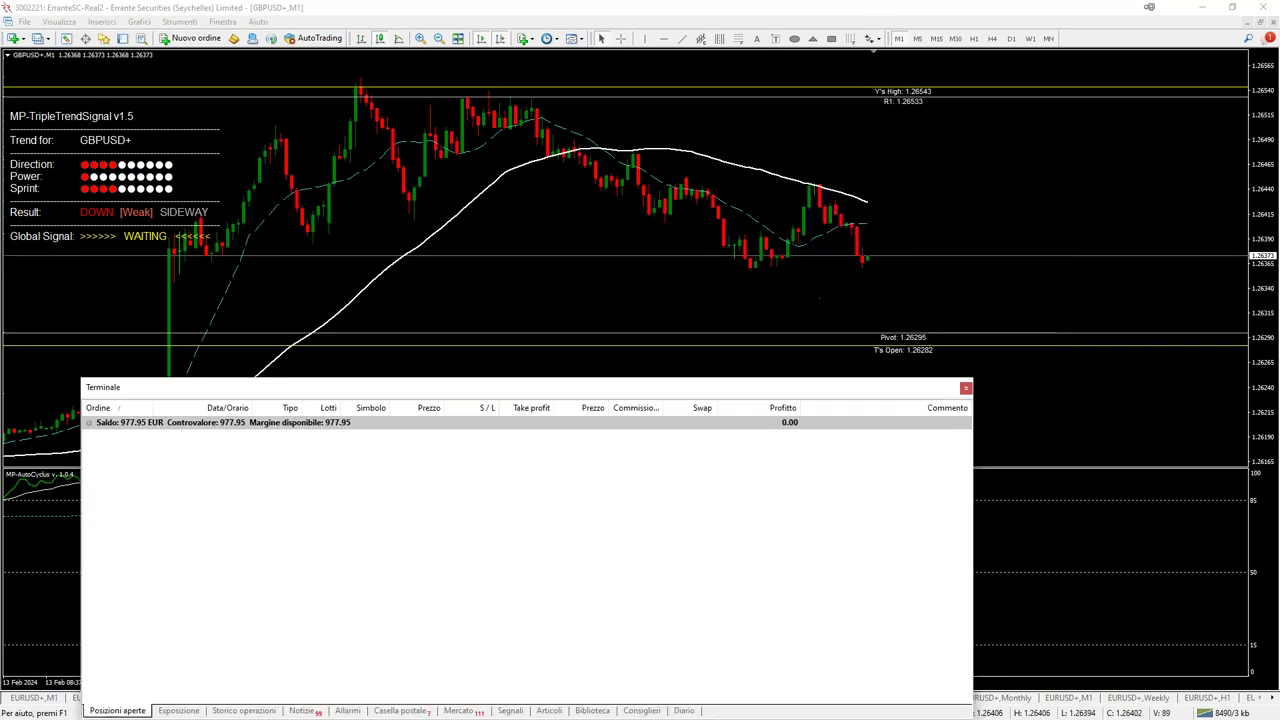
Measure the distance from price to the Pivot level with the Terminal temporarily hidden.
{"action": "key", "text": "ctrl+t"}
{"action": "middle_click", "coordinate": [860, 262]}
{"action": "left_click_drag", "start_coordinate": [860, 262], "coordinate": [877, 337]}
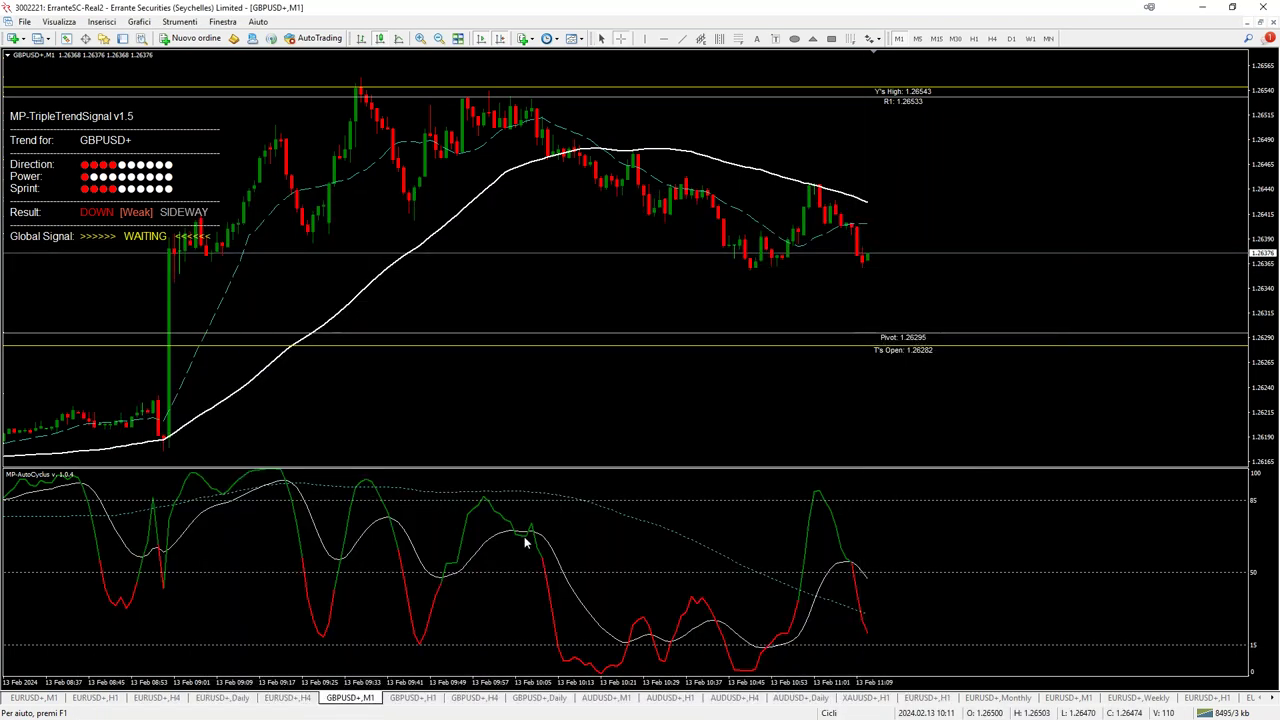
{"action": "key", "text": "ctrl+t"}
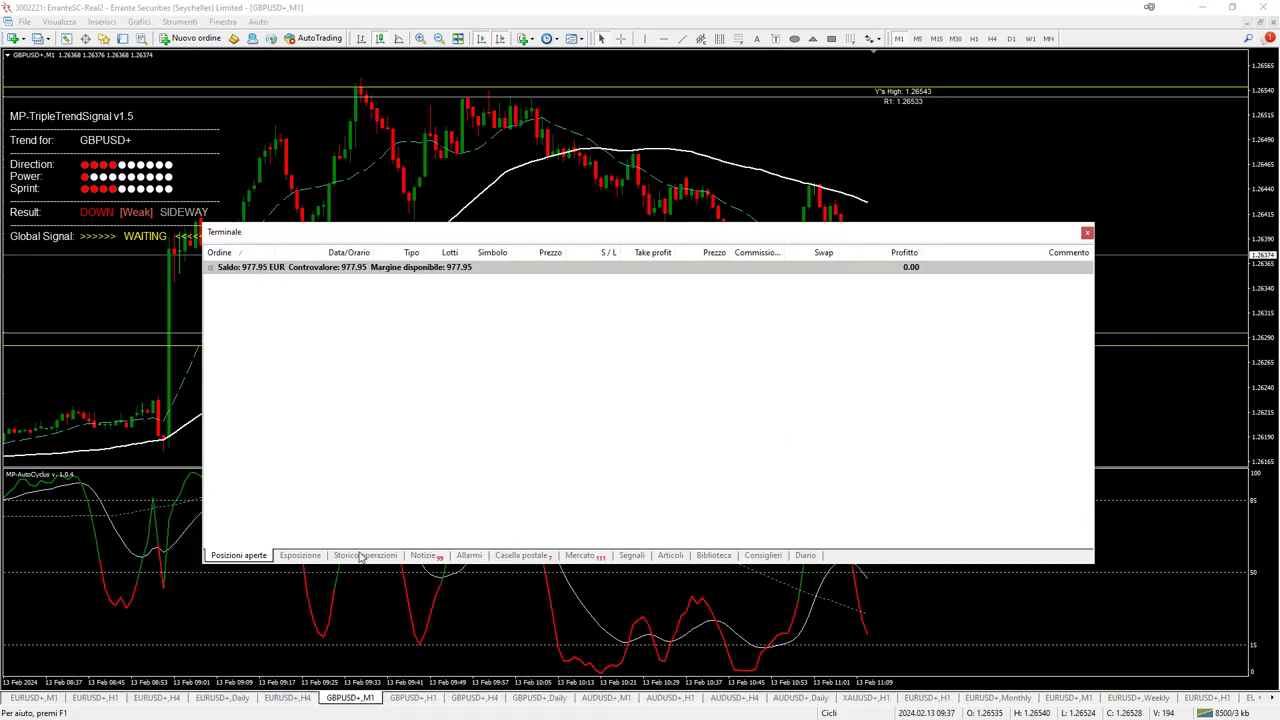
List last month's trade history and inspect a stopped-out EURUSD buy and the -87.59 balance entry.
{"action": "left_click", "coordinate": [365, 555]}
{"action": "right_click", "coordinate": [815, 451]}
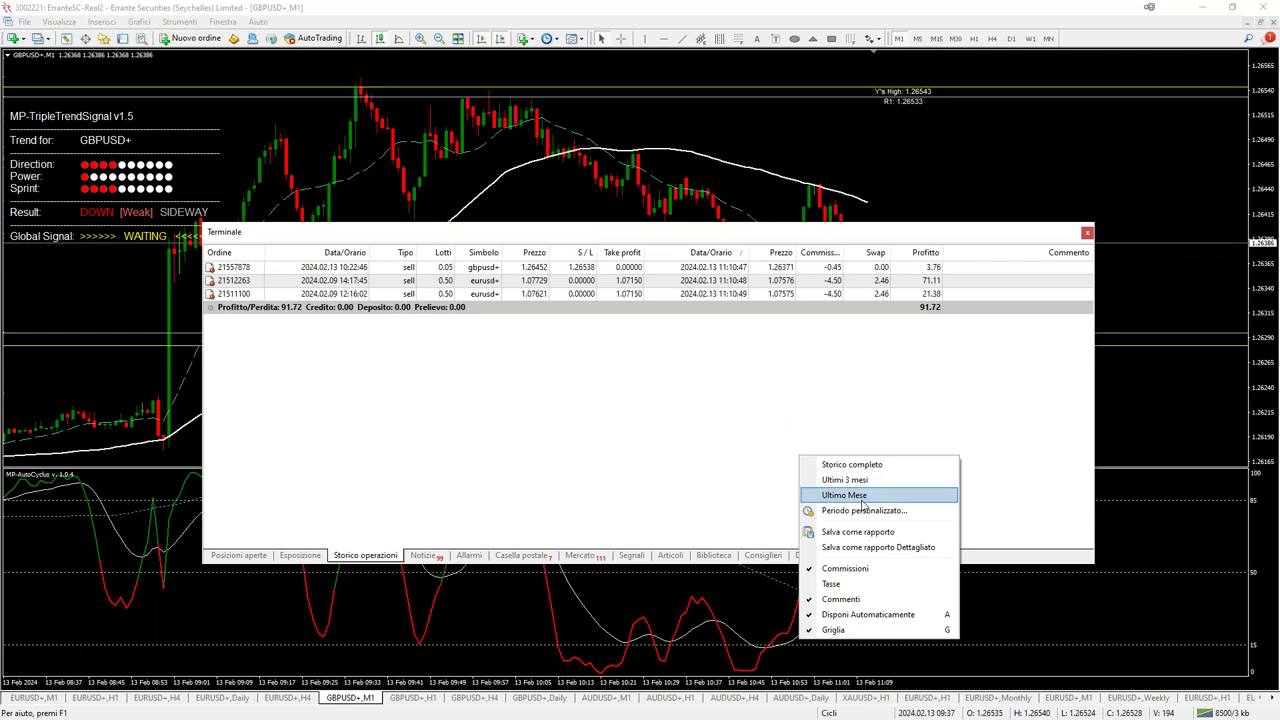
{"action": "left_click", "coordinate": [862, 500]}
{"action": "left_click", "coordinate": [985, 457]}
{"action": "scroll", "coordinate": [980, 450], "scroll_direction": "down", "scroll_amount": 3}
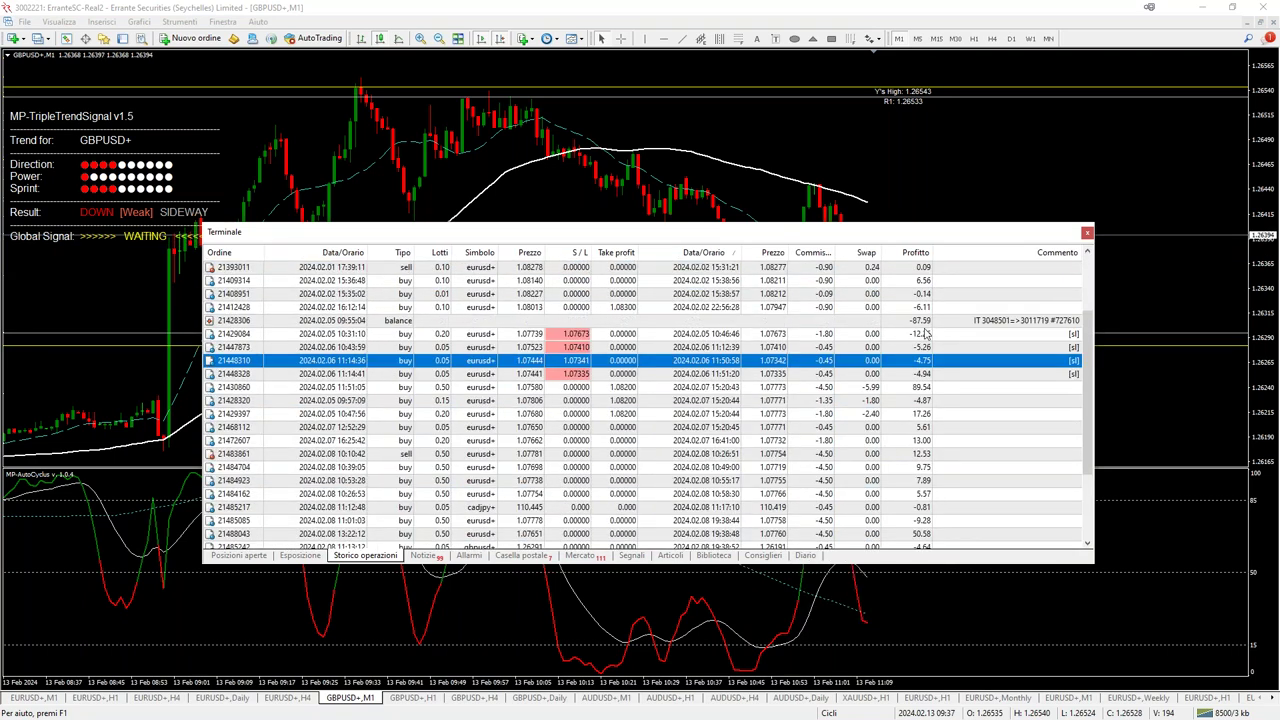
{"action": "left_click", "coordinate": [912, 320]}
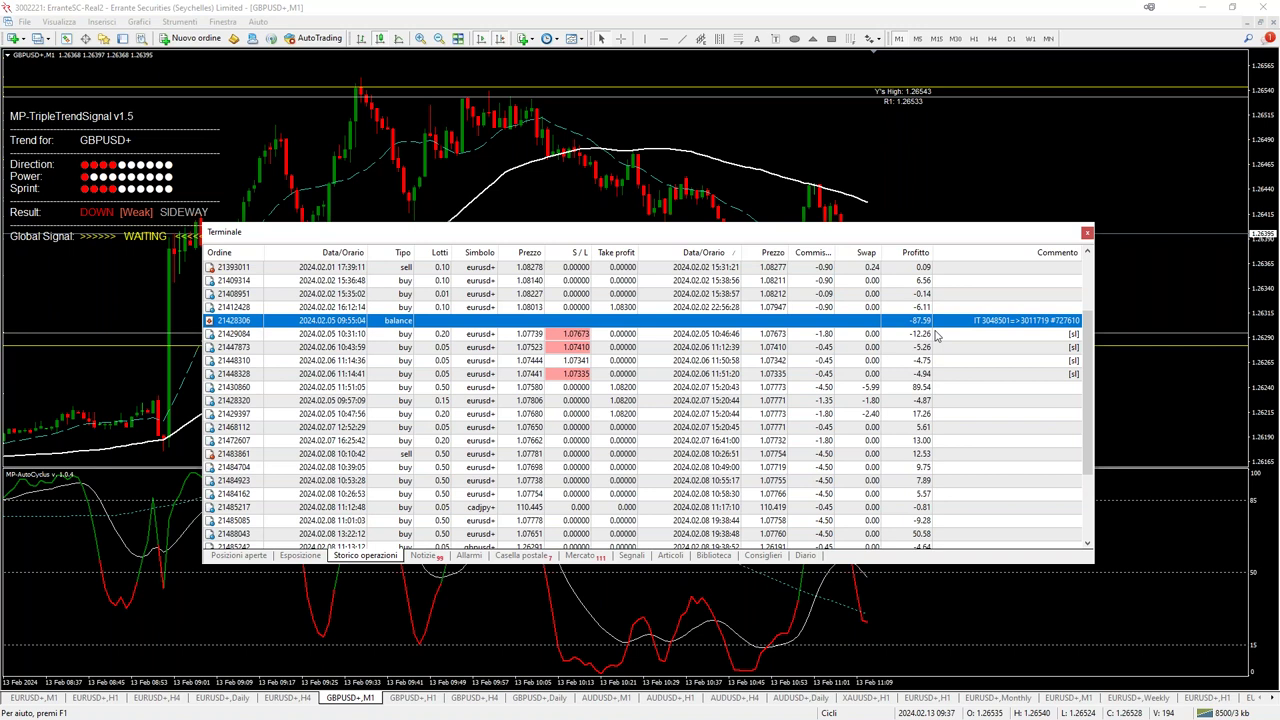
{"action": "scroll", "coordinate": [885, 380], "scroll_direction": "down", "scroll_amount": 3}
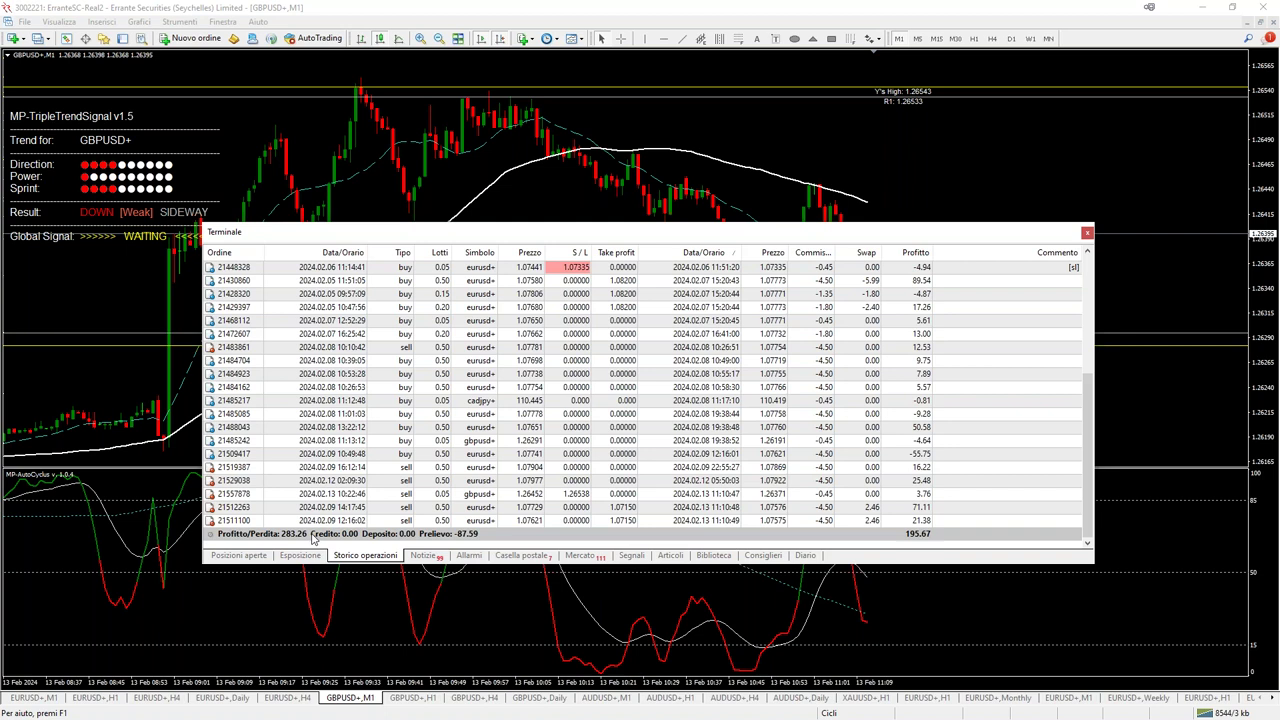
Review EURUSD trades (-55.75 buy; 25.48, 16.22, 71.11, 21.38 sells), check open positions, then close the Terminal.
{"action": "left_click", "coordinate": [884, 455]}
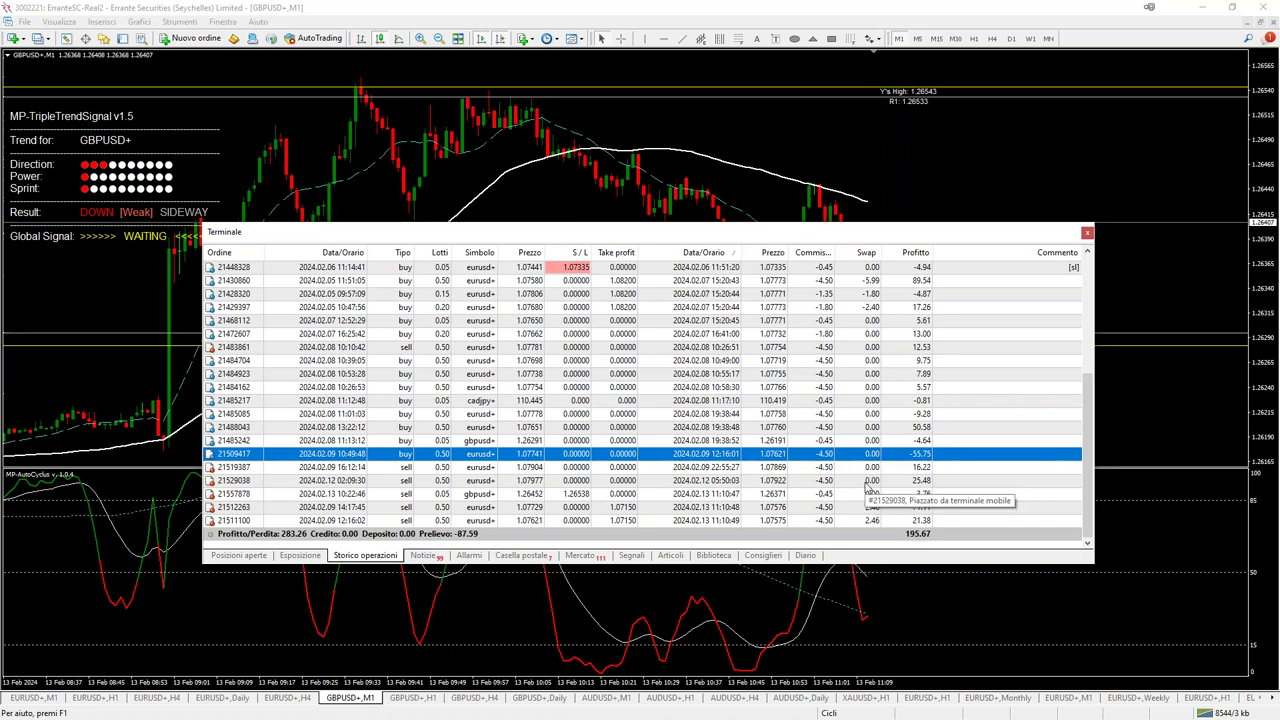
{"action": "left_click", "coordinate": [870, 481]}
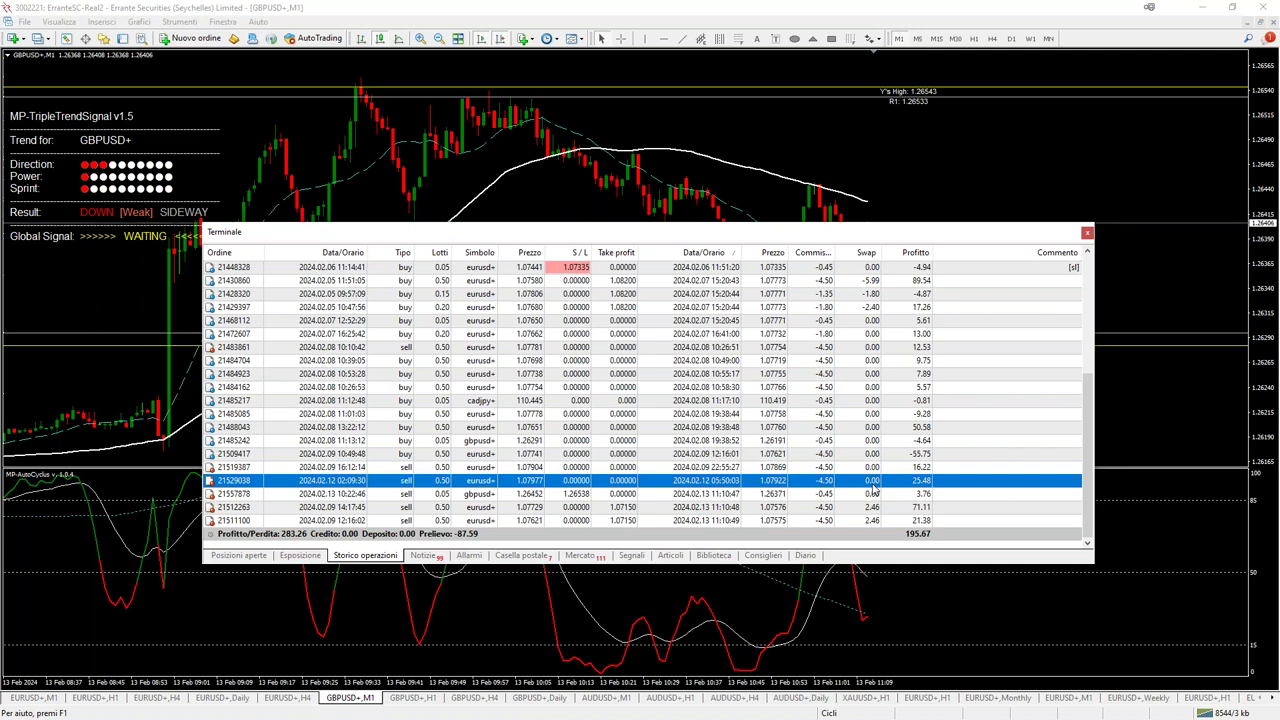
{"action": "key", "text": "Up"}
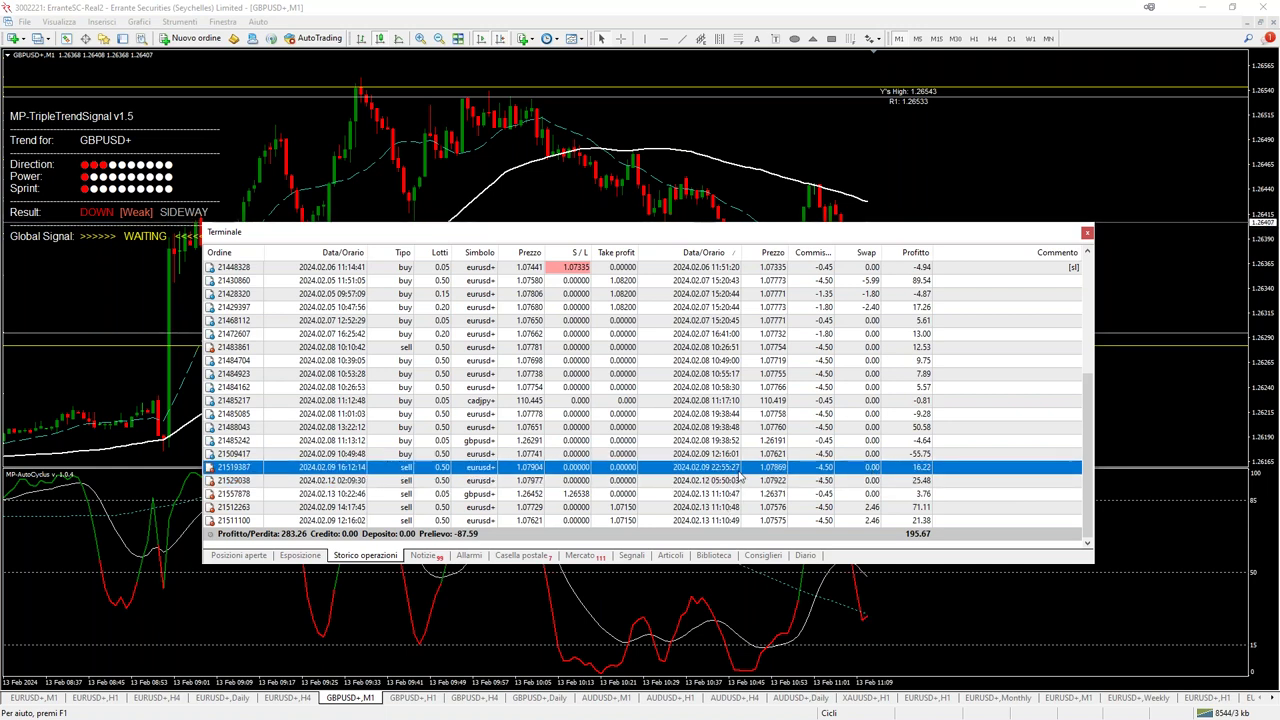
{"action": "left_click", "coordinate": [746, 484]}
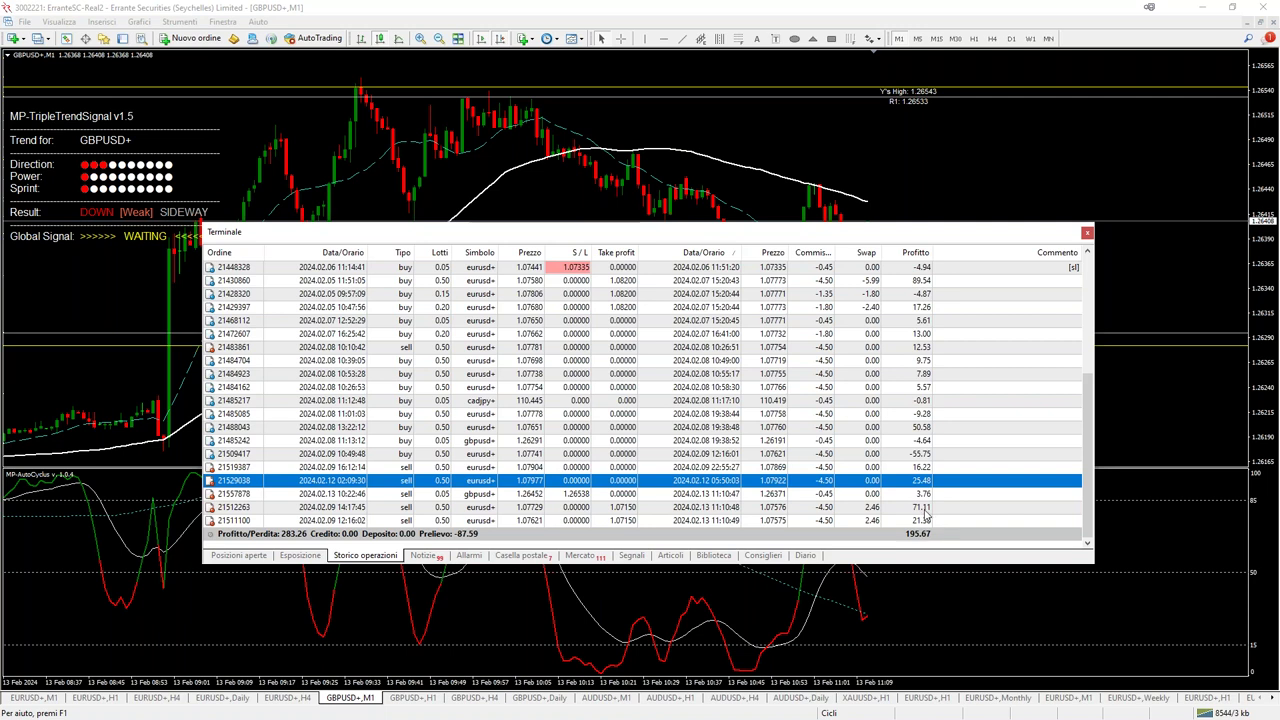
{"action": "left_click", "coordinate": [800, 507]}
{"action": "left_click", "coordinate": [844, 520]}
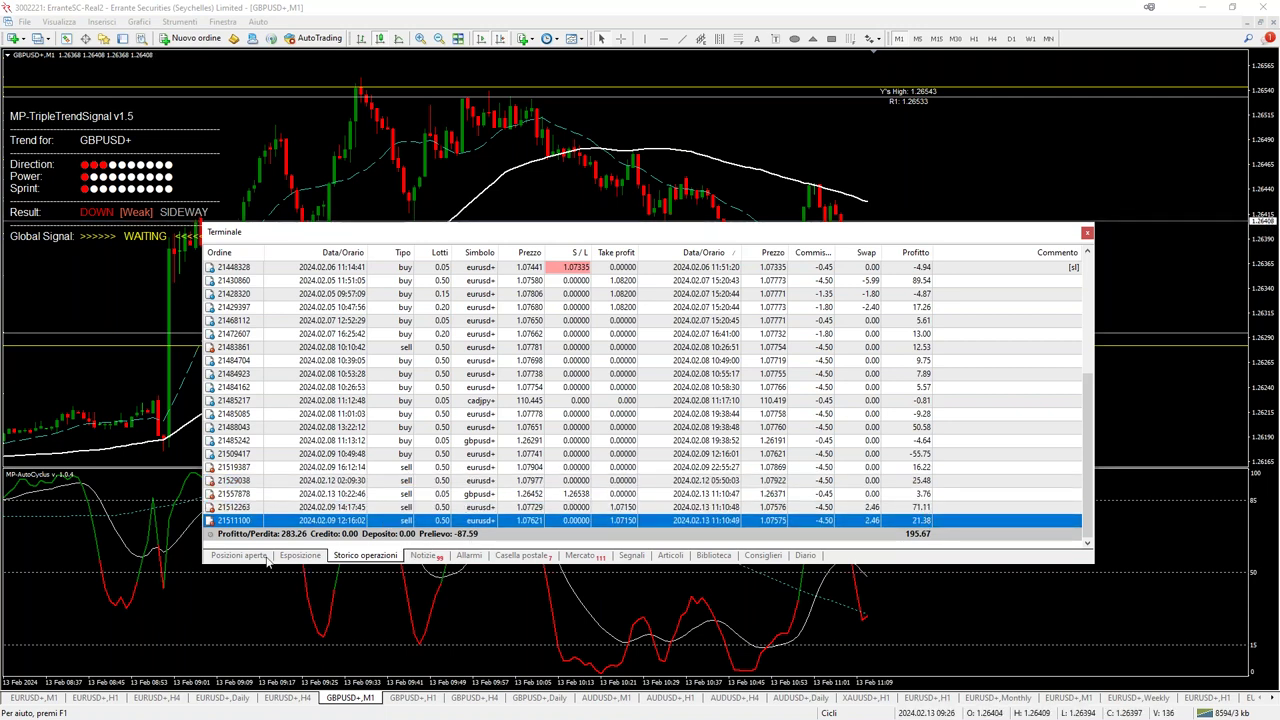
{"action": "left_click", "coordinate": [239, 555]}
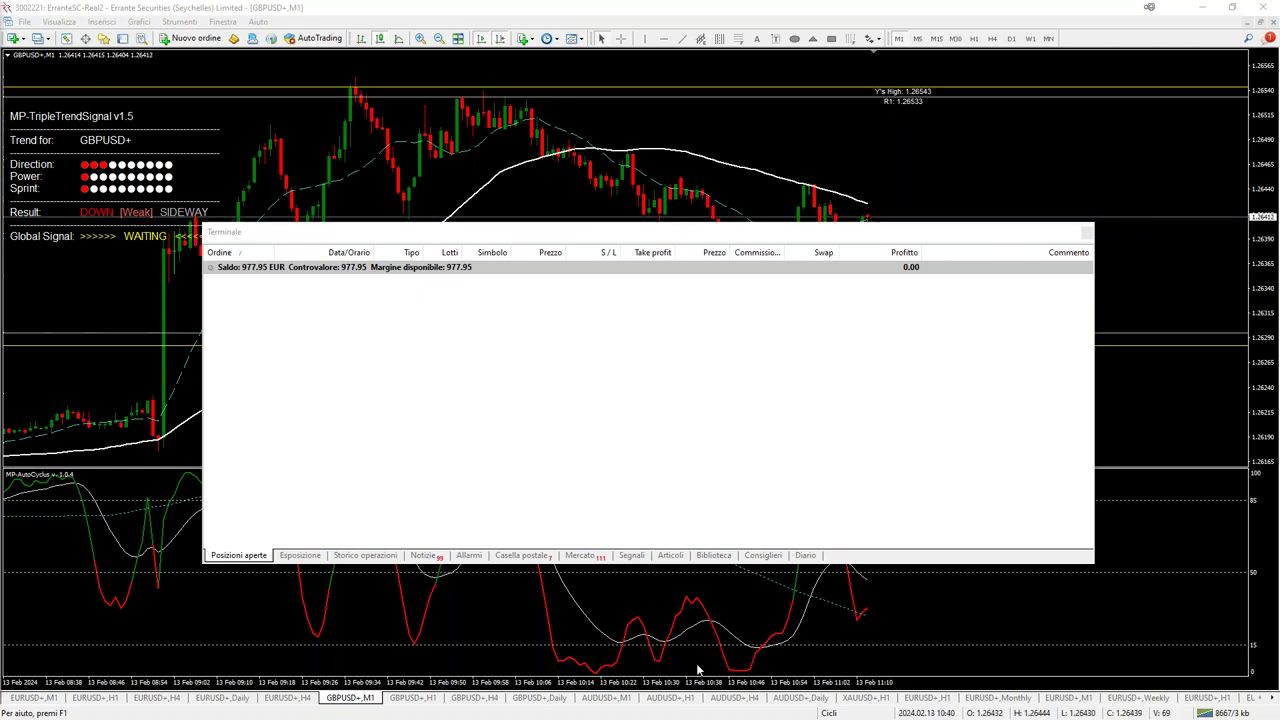
{"action": "key", "text": "ctrl+t"}
Extend the thin green trendline on the EURUSD+ H1 chart further right.
{"action": "left_click", "coordinate": [90, 697]}
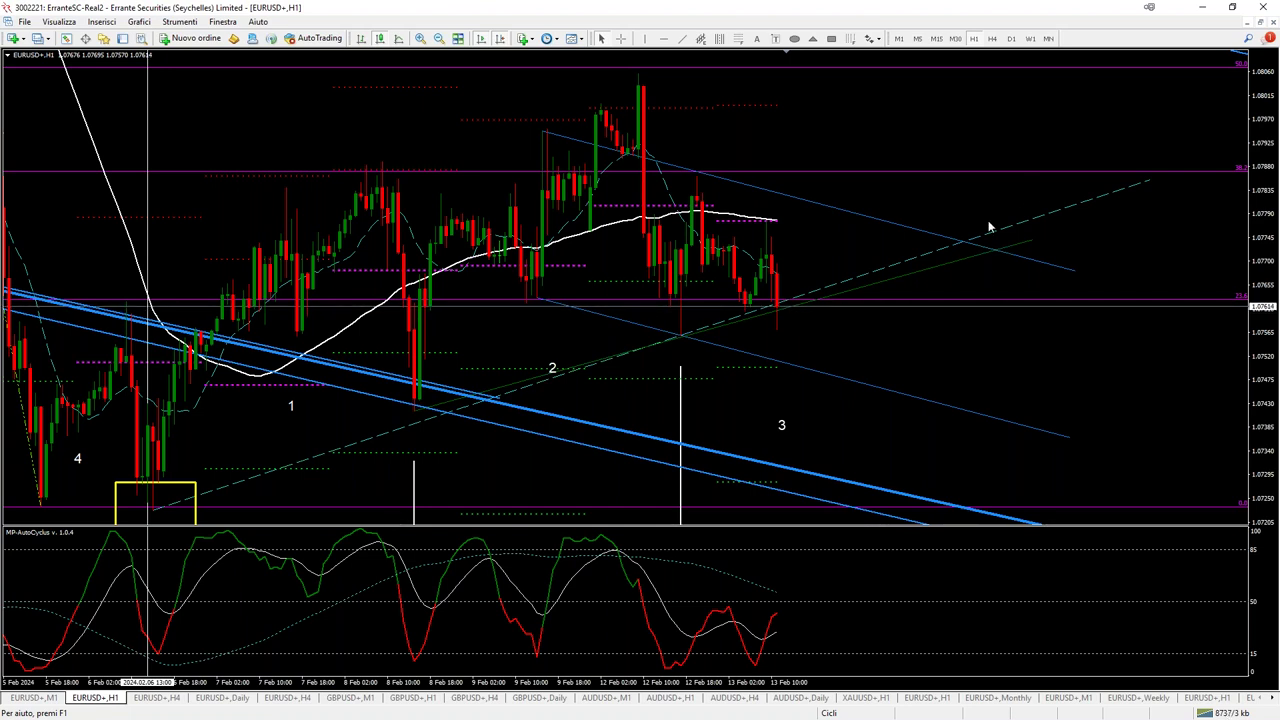
{"action": "double_click", "coordinate": [1008, 245]}
{"action": "left_click_drag", "start_coordinate": [1032, 240], "coordinate": [1113, 216]}
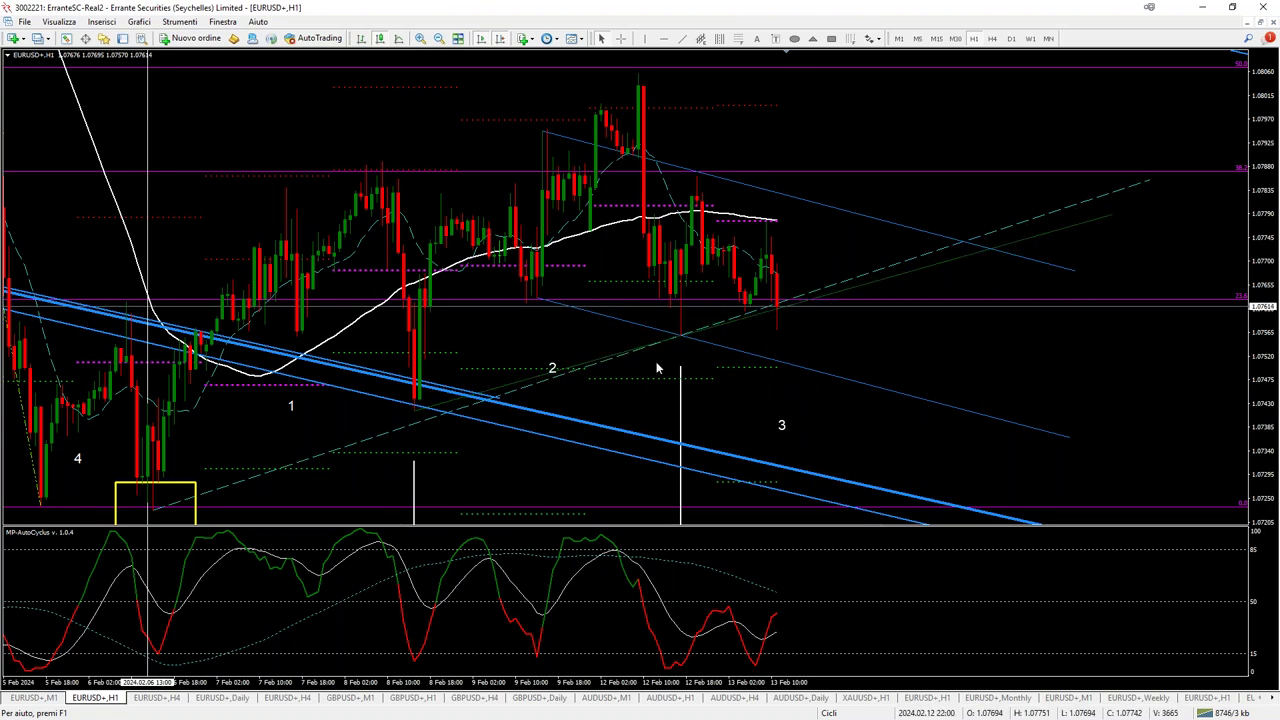
Move the '2' label higher and the '3' label up and to the right.
{"action": "left_click_drag", "start_coordinate": [552, 366], "coordinate": [552, 344]}
{"action": "left_click_drag", "start_coordinate": [786, 425], "coordinate": [830, 347]}
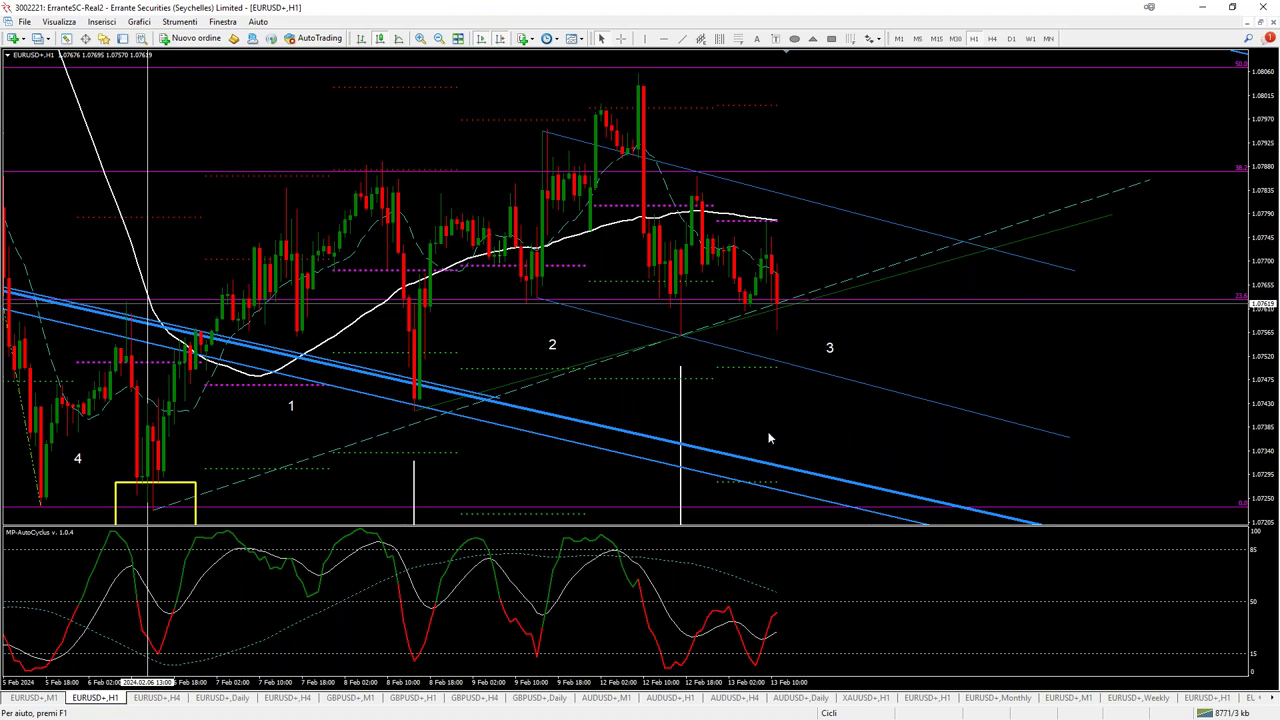
{"action": "left_click", "coordinate": [38, 697]}
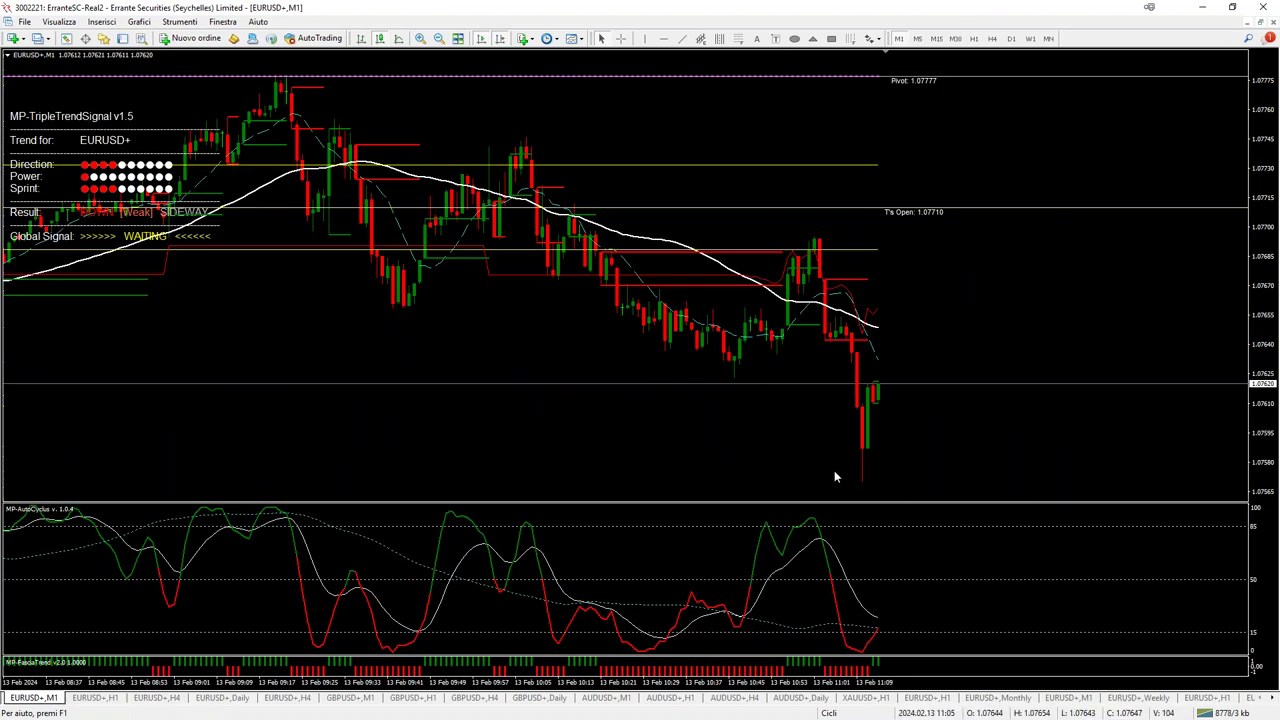
Measure two recent price moves on the EURUSD+ M1 chart with the crosshair.
{"action": "middle_click", "coordinate": [732, 376]}
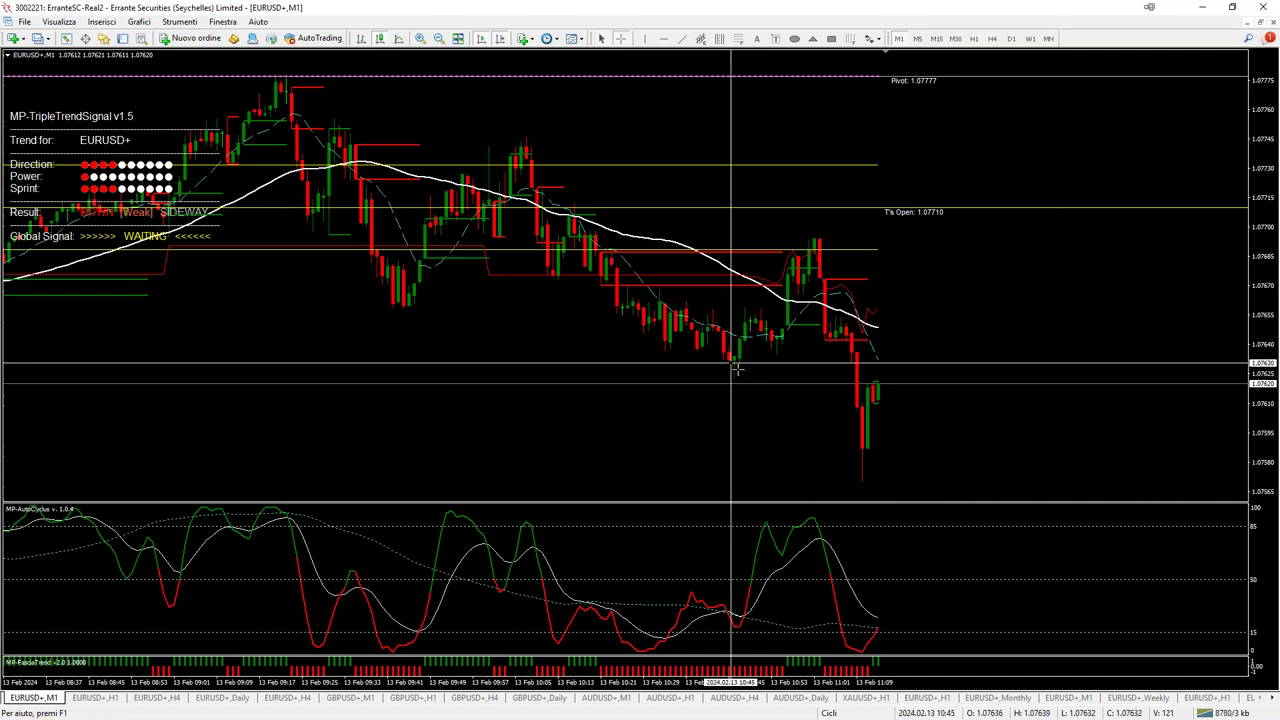
{"action": "left_click_drag", "start_coordinate": [733, 380], "coordinate": [850, 488]}
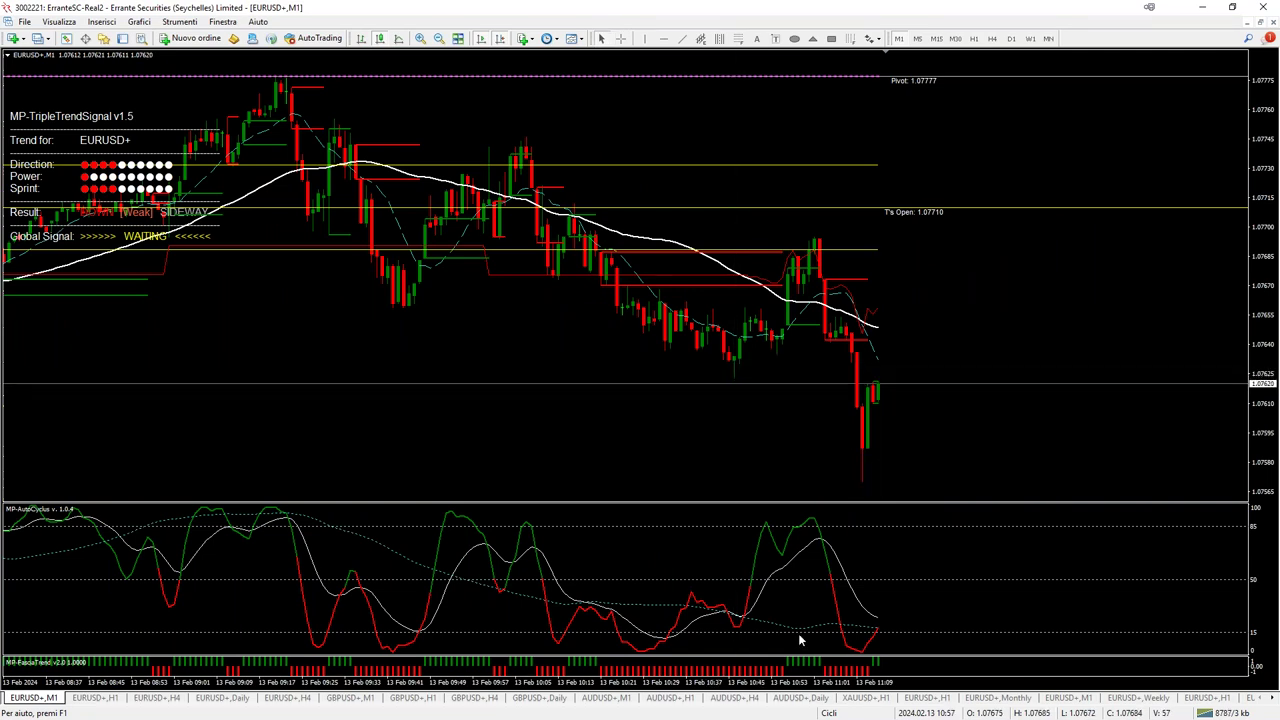
{"action": "middle_click", "coordinate": [857, 610]}
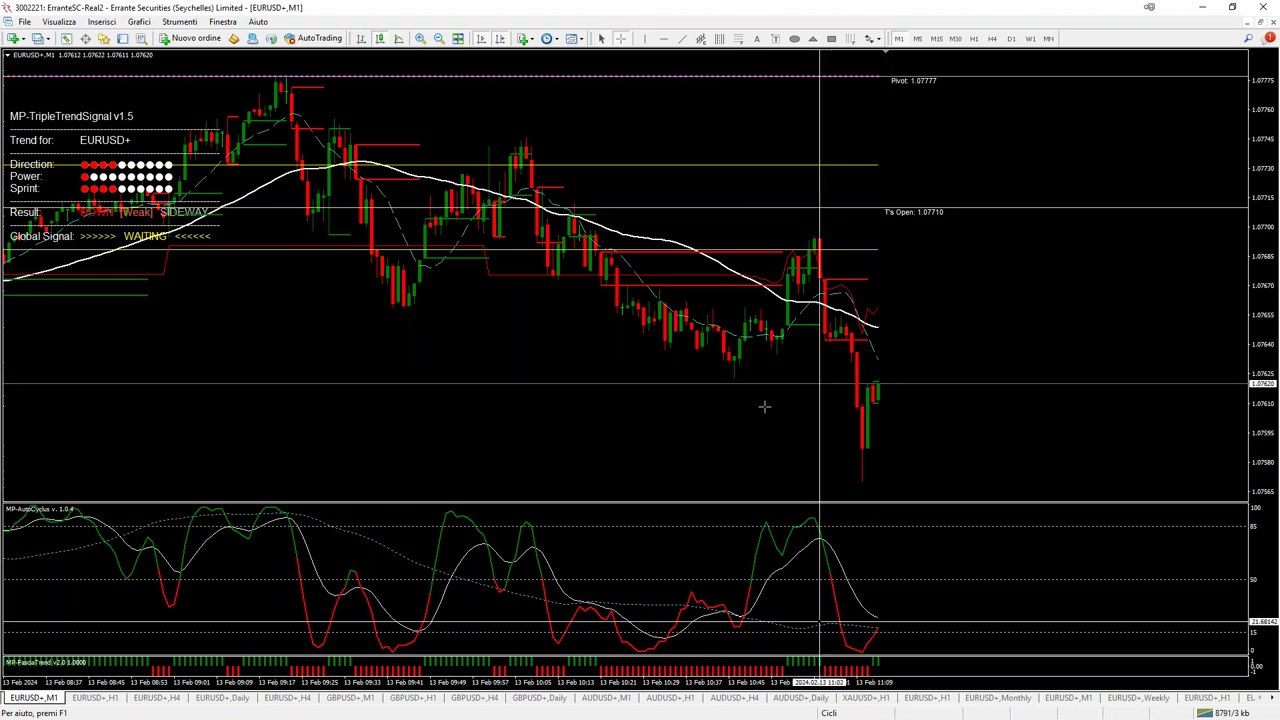
{"action": "left_click_drag", "start_coordinate": [738, 372], "coordinate": [1078, 84]}
{"action": "middle_click", "coordinate": [869, 477]}
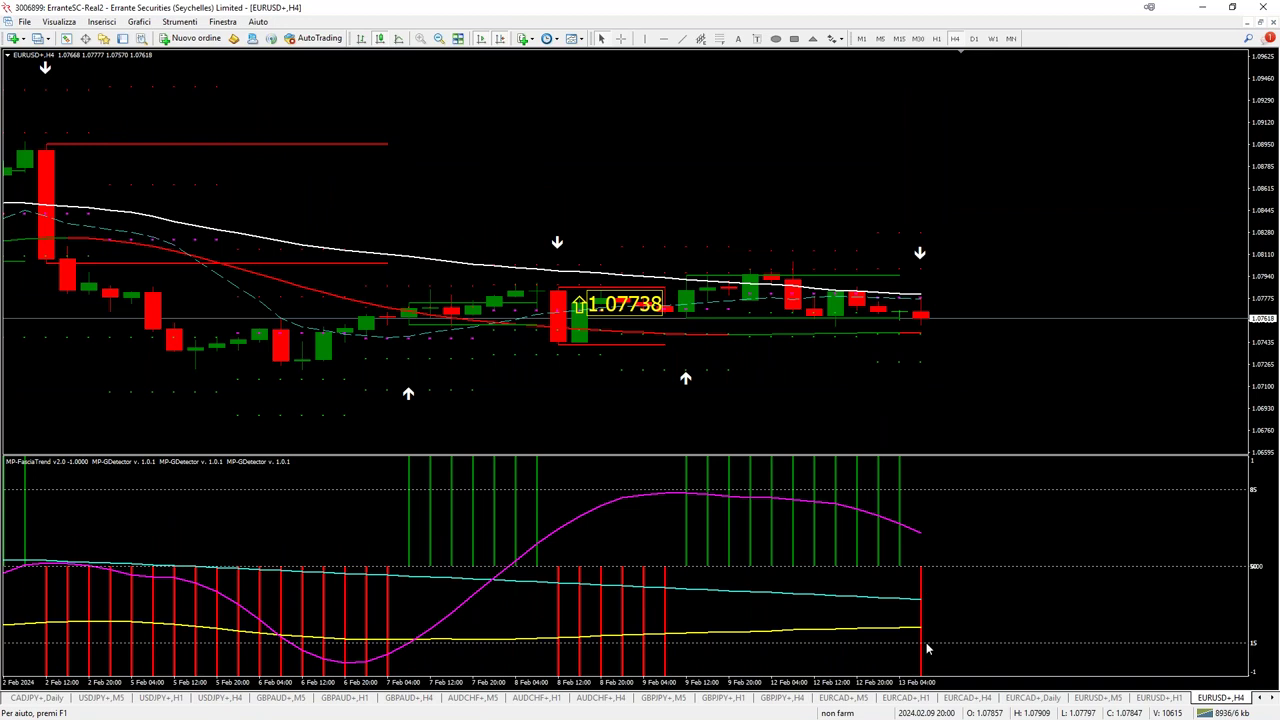
{"action": "mouse_move", "coordinate": [927, 649]}
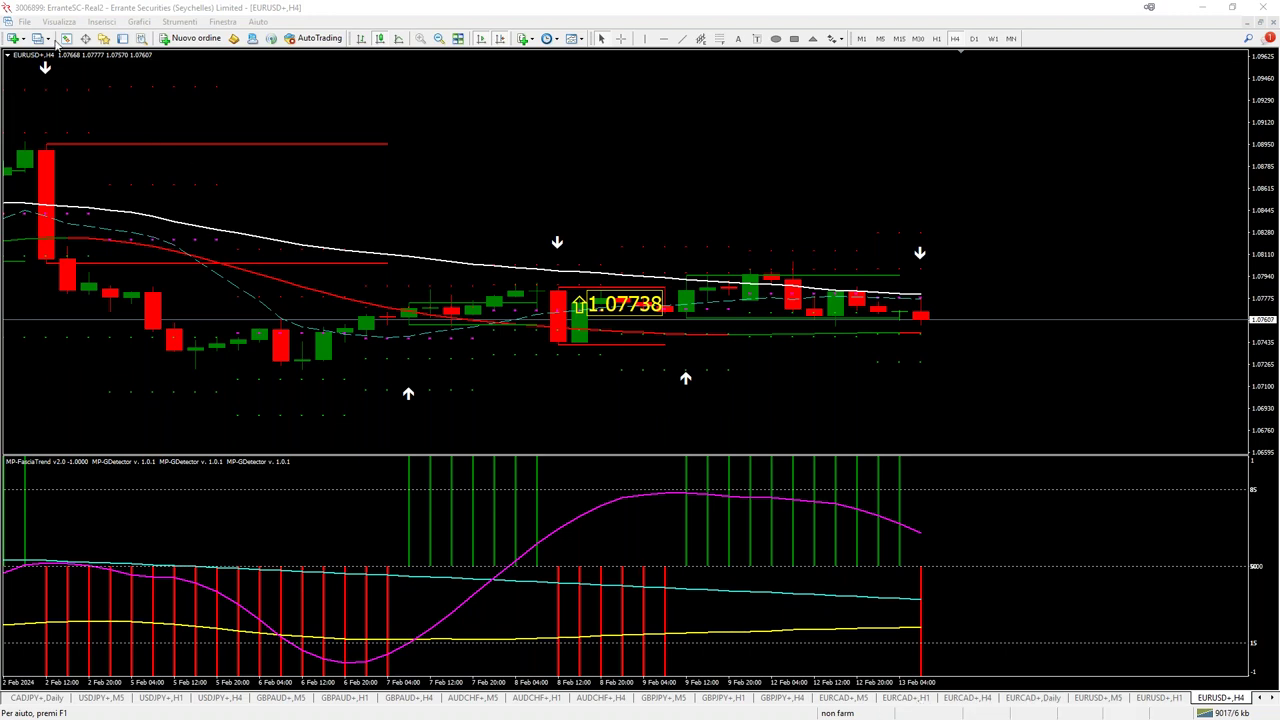
{"action": "left_click", "coordinate": [15, 38]}
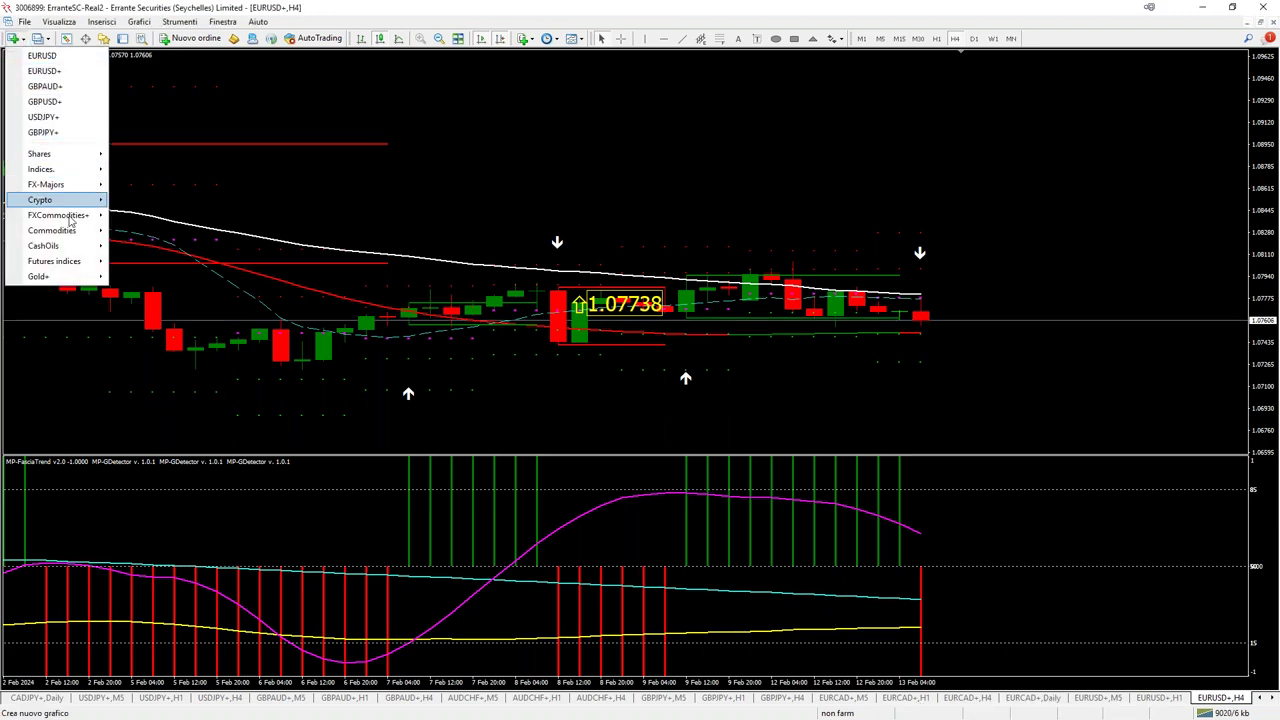
Open a new FXCommodities+ NZDCHF+ chart and load the MtDoFasciaEUR-M1-M15-H1-H4 template.
{"action": "mouse_move", "coordinate": [70, 220]}
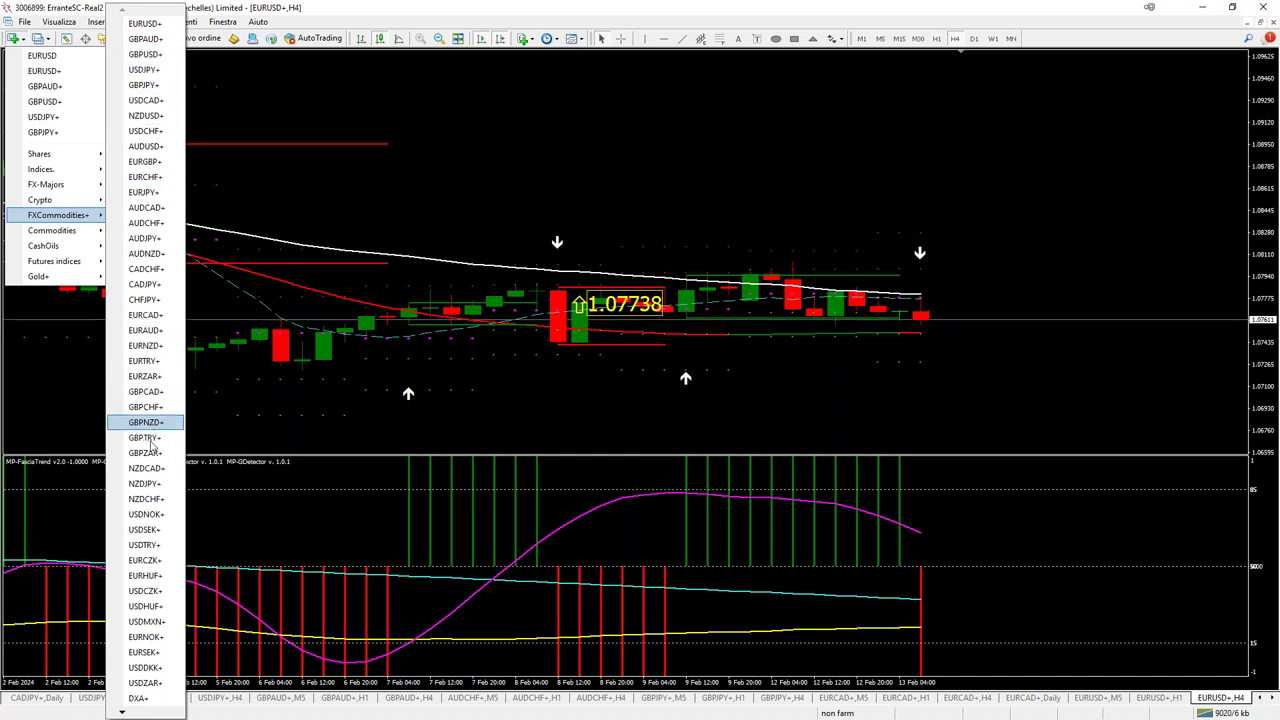
{"action": "left_click", "coordinate": [150, 499]}
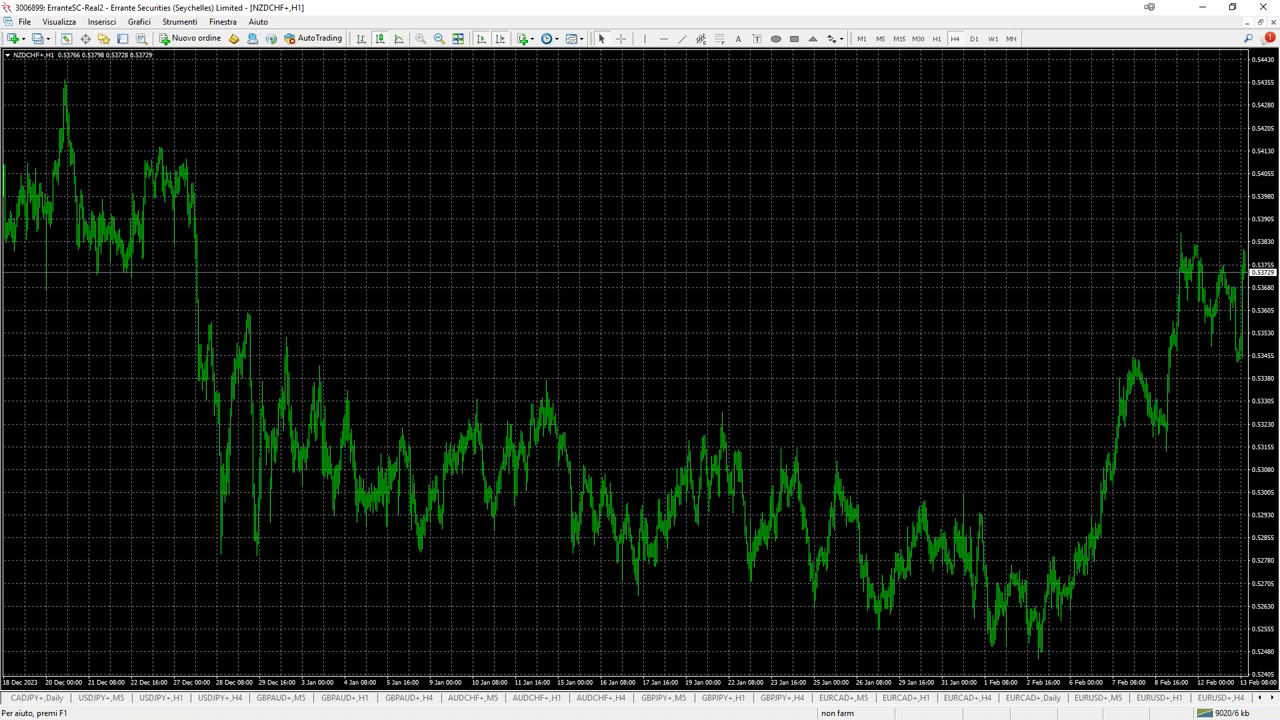
{"action": "right_click", "coordinate": [733, 365]}
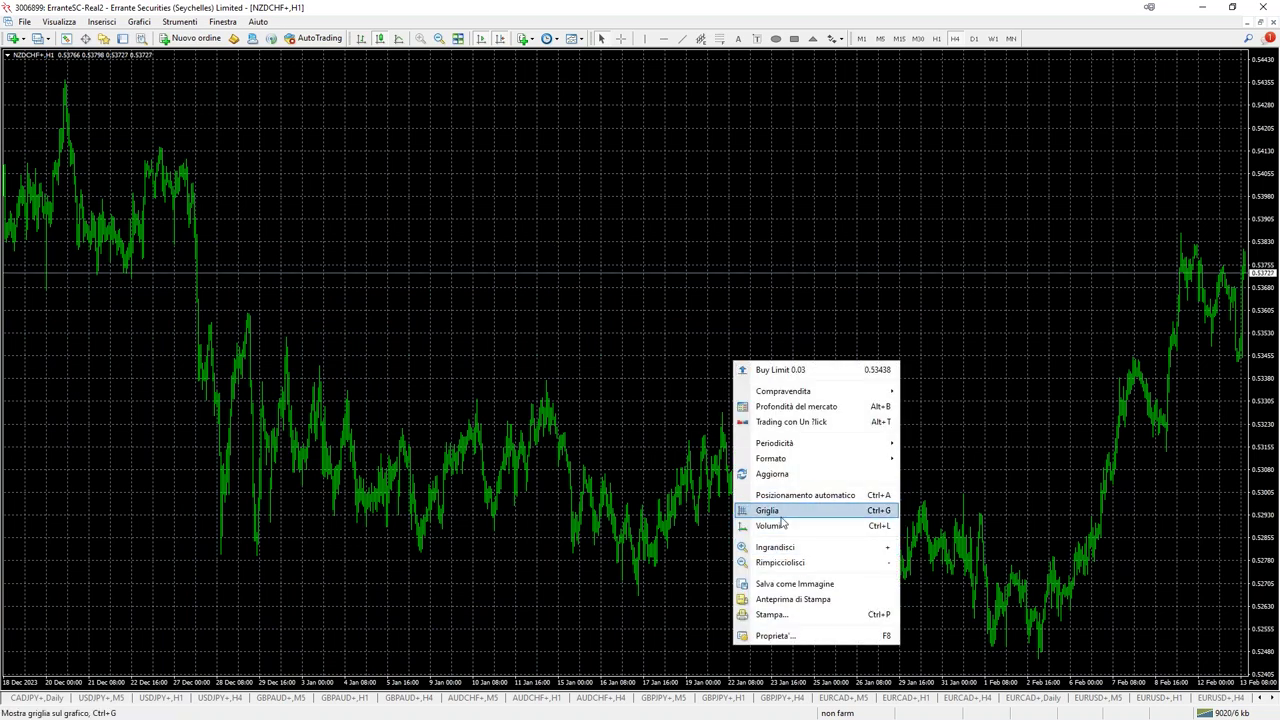
{"action": "mouse_move", "coordinate": [810, 462]}
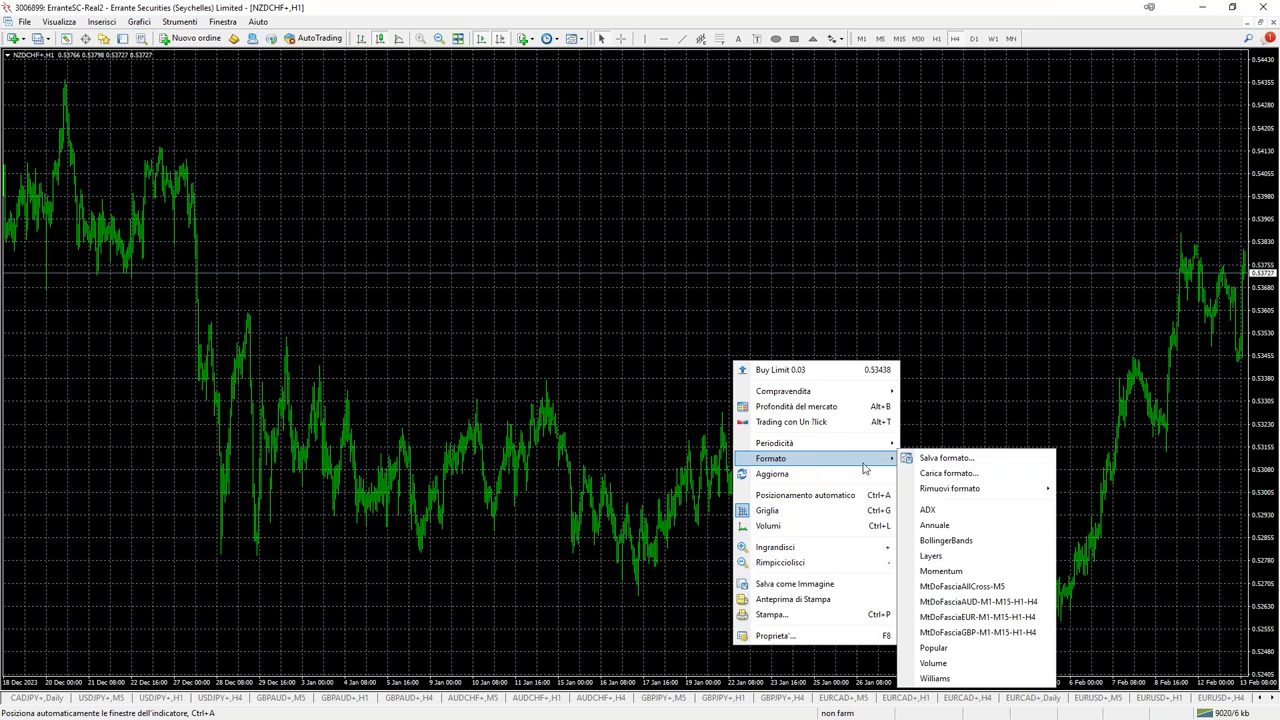
{"action": "left_click", "coordinate": [979, 622]}
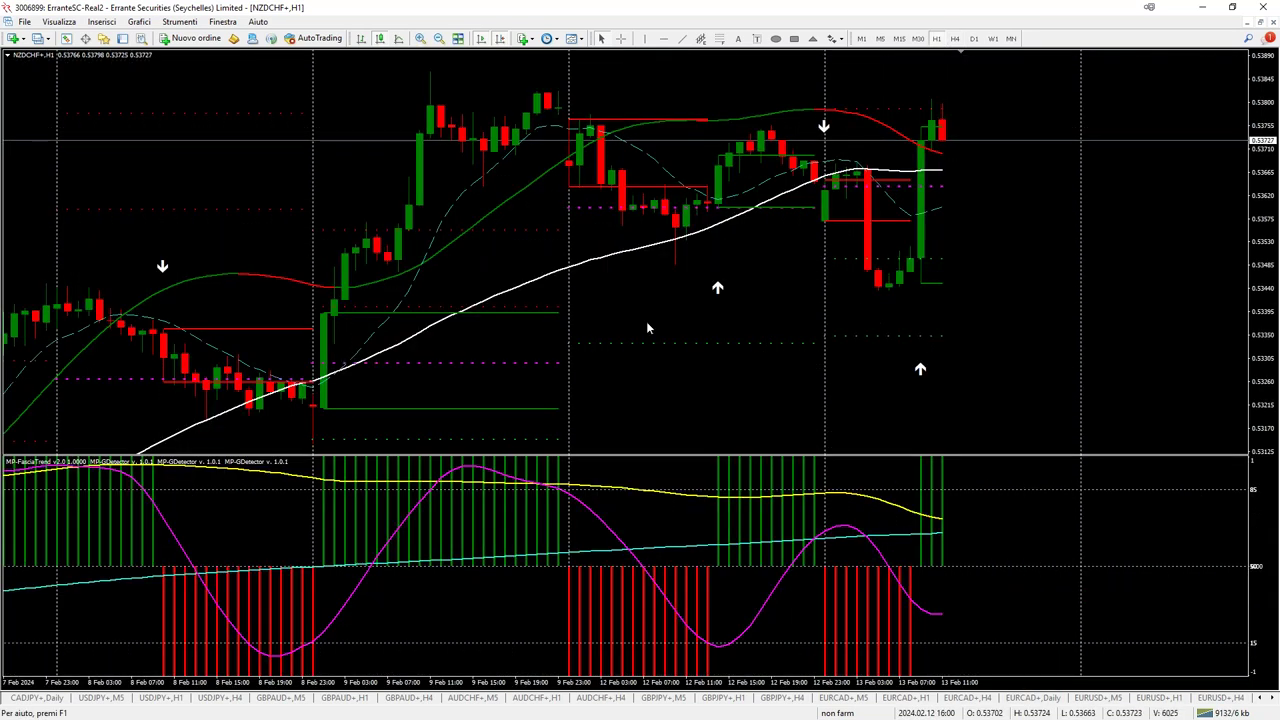
Zoom the NZDCHF+ H1 chart out twice to show about three weeks of bars.
{"action": "left_click", "coordinate": [438, 38]}
{"action": "left_click", "coordinate": [438, 38]}
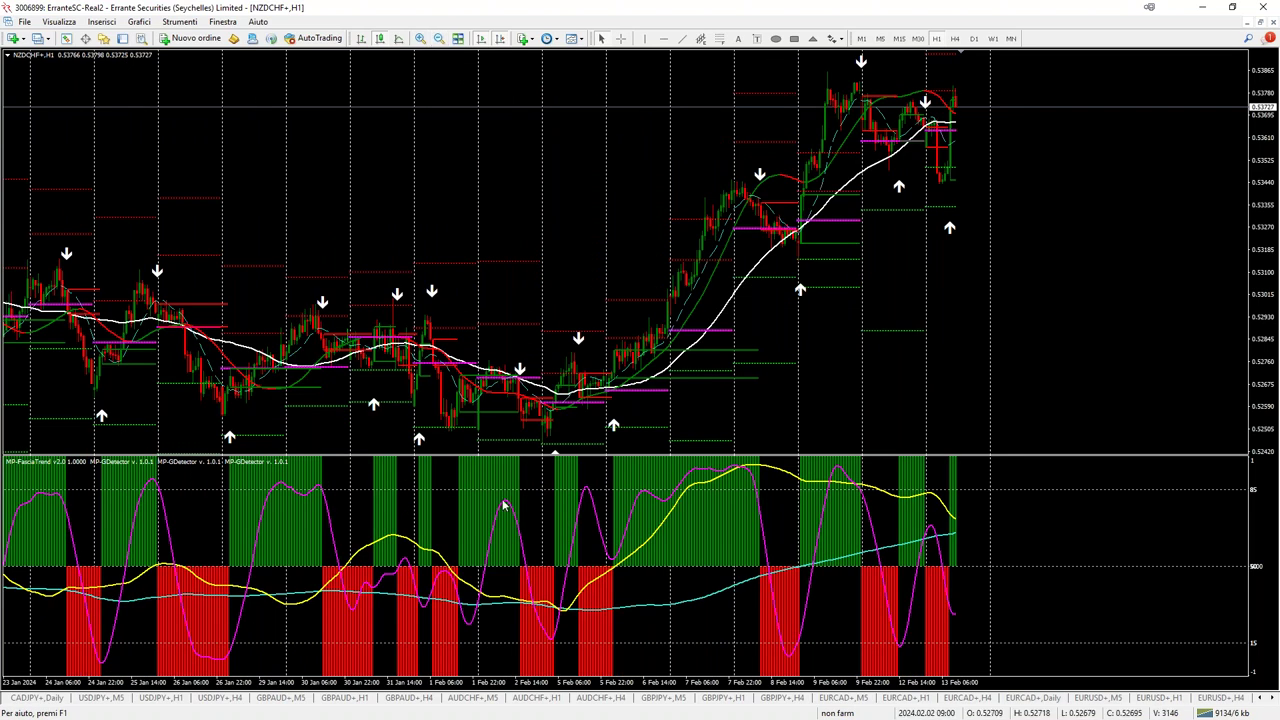
{"action": "mouse_move", "coordinate": [504, 505]}
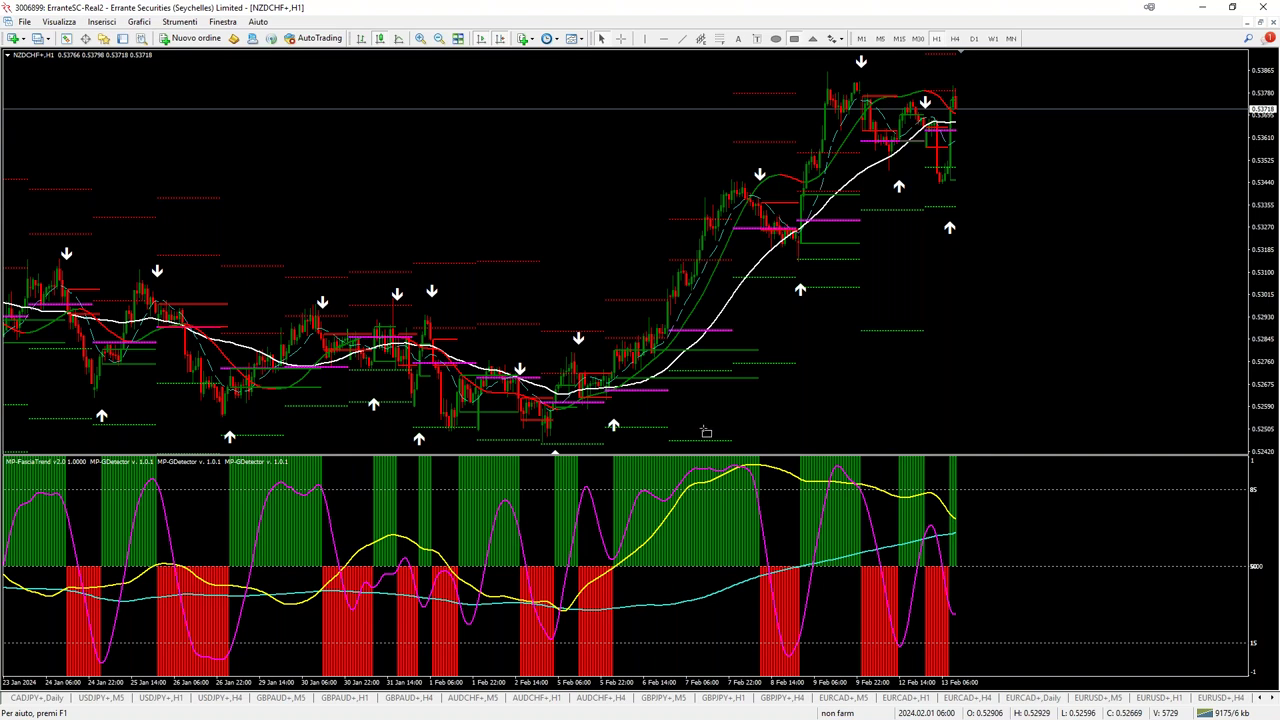
Draw a yellow box at the early-February low and copy it onto two higher swings.
{"action": "left_click_drag", "start_coordinate": [522, 430], "coordinate": [596, 456]}
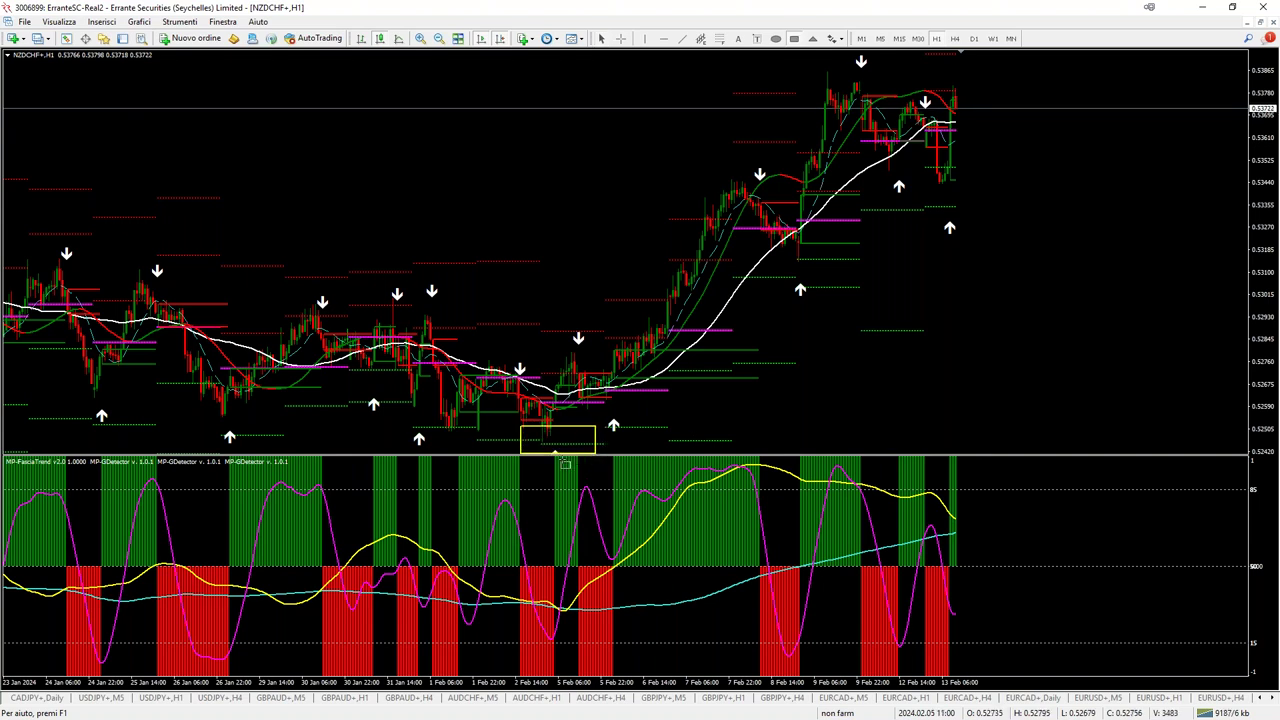
{"action": "double_click", "coordinate": [557, 440]}
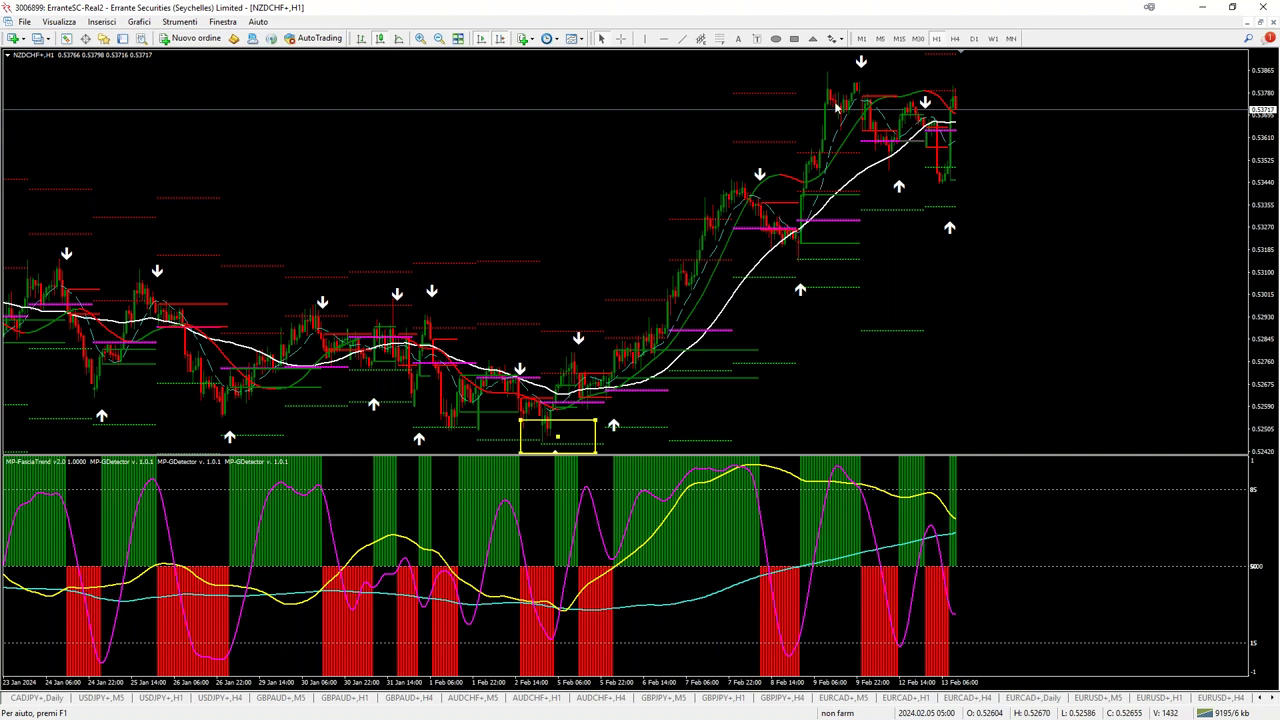
{"action": "left_click_drag", "start_coordinate": [560, 438], "coordinate": [845, 84]}
{"action": "double_click", "coordinate": [729, 190]}
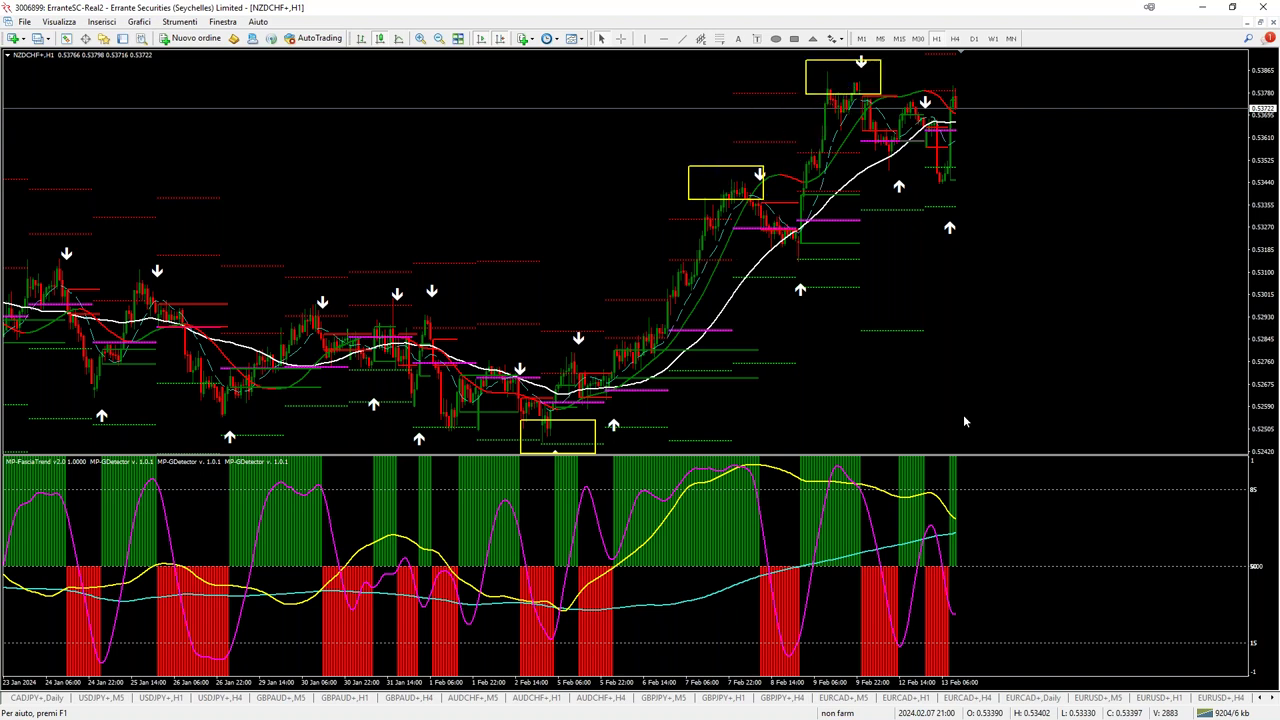
{"action": "middle_click", "coordinate": [923, 490]}
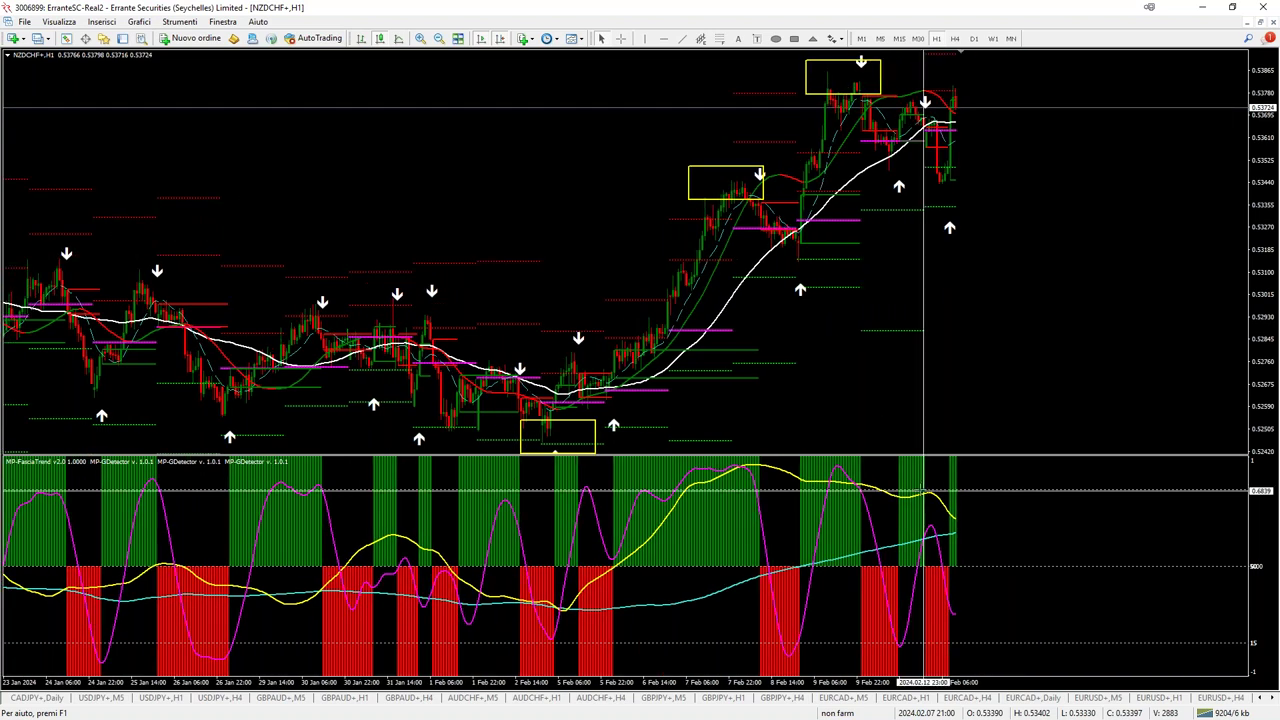
{"action": "left_click", "coordinate": [985, 545]}
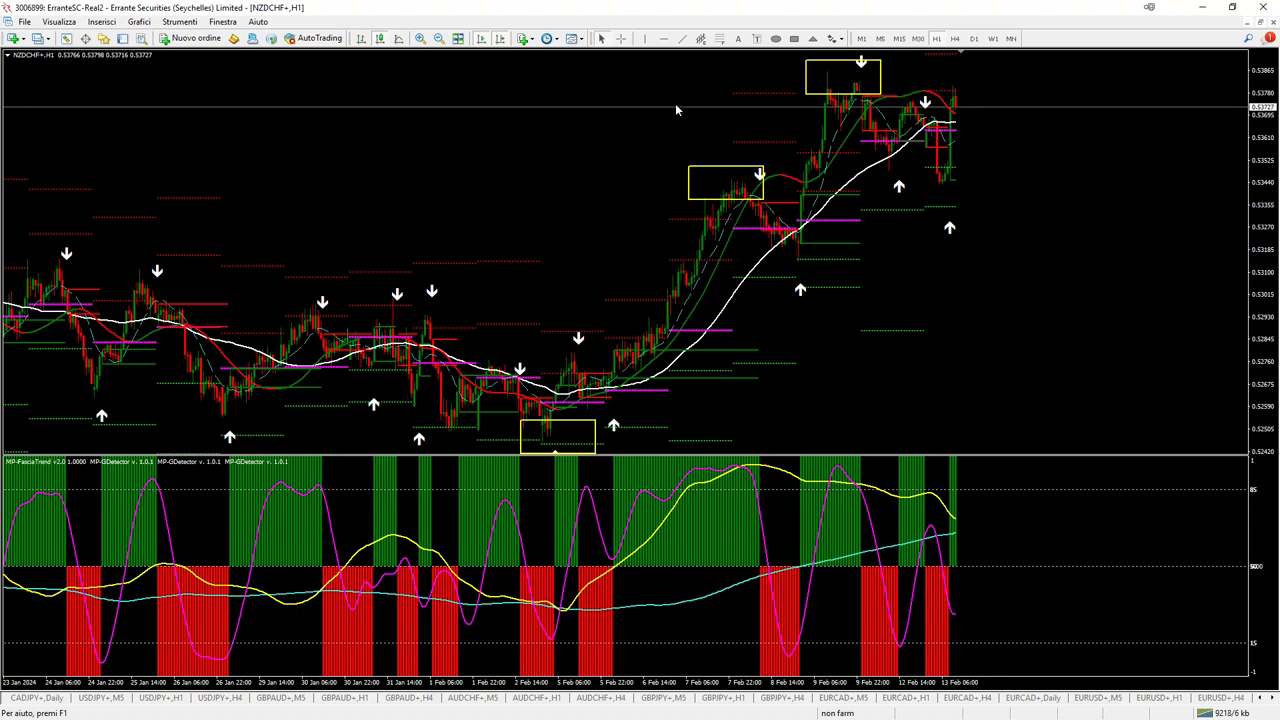
Draw a vertical magenta line past the latest bars and copy it left near 8 Feb.
{"action": "scroll", "coordinate": [1017, 330], "scroll_direction": "up", "scroll_amount": 1}
{"action": "scroll", "coordinate": [1017, 330], "scroll_direction": "down", "scroll_amount": 1}
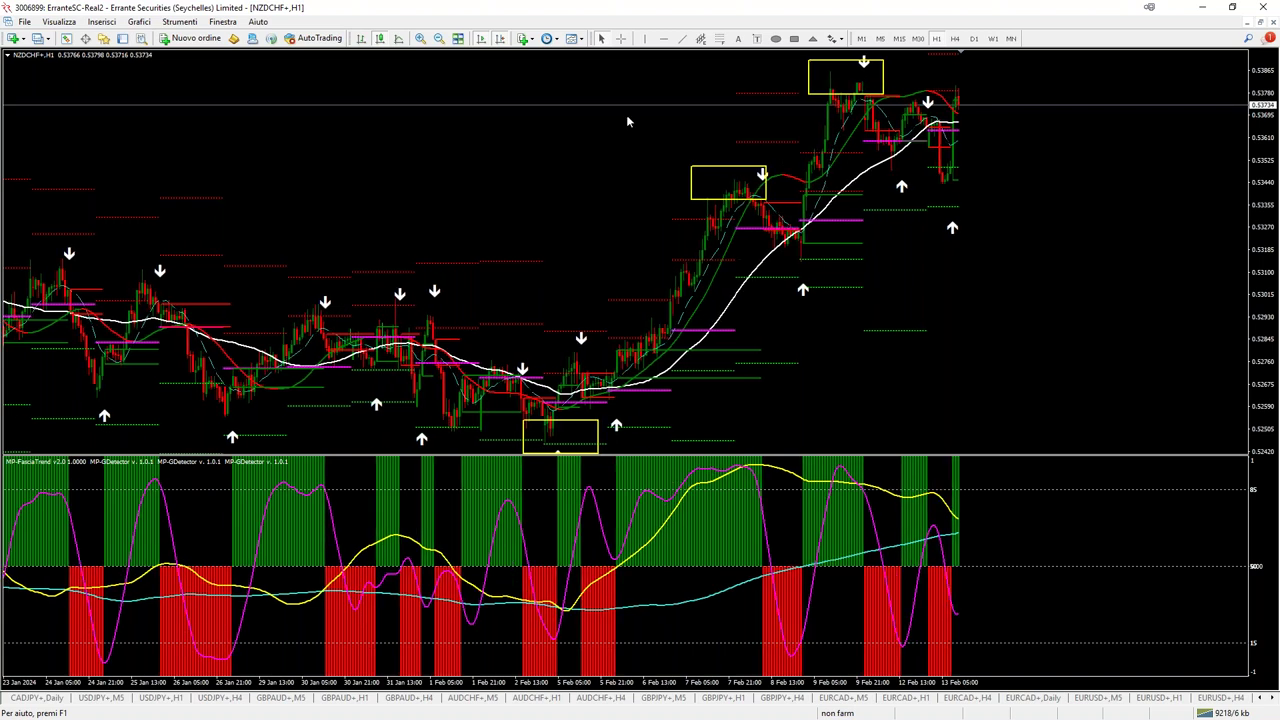
{"action": "left_click", "coordinate": [682, 38]}
{"action": "mouse_move", "coordinate": [1044, 182]}
{"action": "left_mouse_down"}
{"action": "mouse_move", "coordinate": [1030, 338]}
{"action": "mouse_move", "coordinate": [1041, 347]}
{"action": "left_mouse_up"}
{"action": "left_click_drag", "start_coordinate": [1041, 265], "coordinate": [798, 356]}
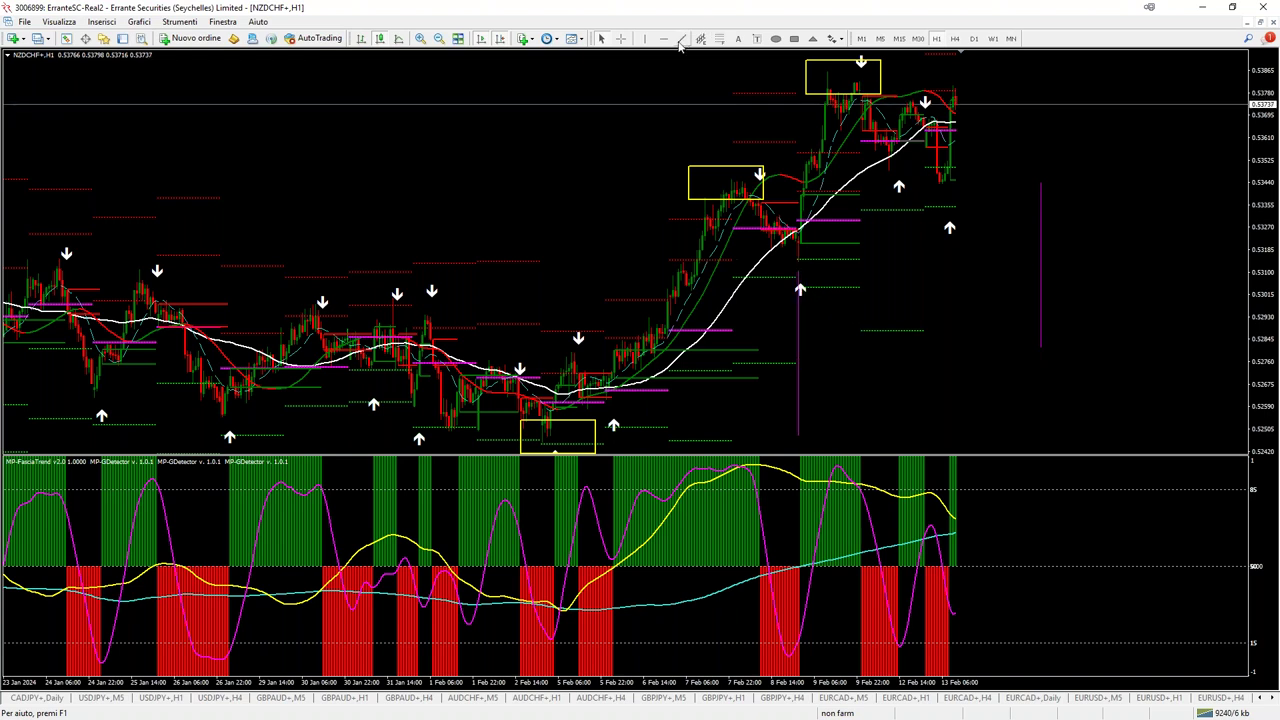